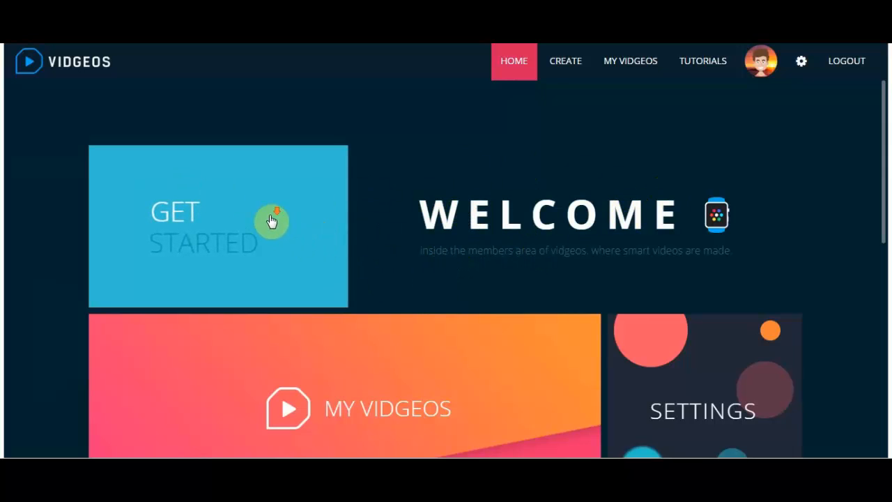
- Look over the home page options, and open the new Vidgeo dialog and close it without creating a project
{"action": "scroll", "coordinate": [271, 221], "scroll_direction": "down", "scroll_amount": 7}
{"action": "scroll", "coordinate": [248, 278], "scroll_direction": "up", "scroll_amount": 1}
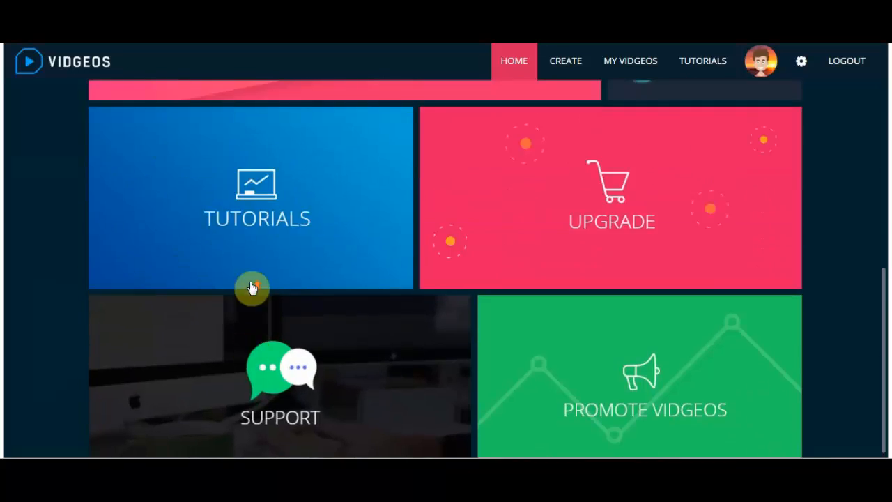
{"action": "scroll", "coordinate": [252, 287], "scroll_direction": "up", "scroll_amount": 6}
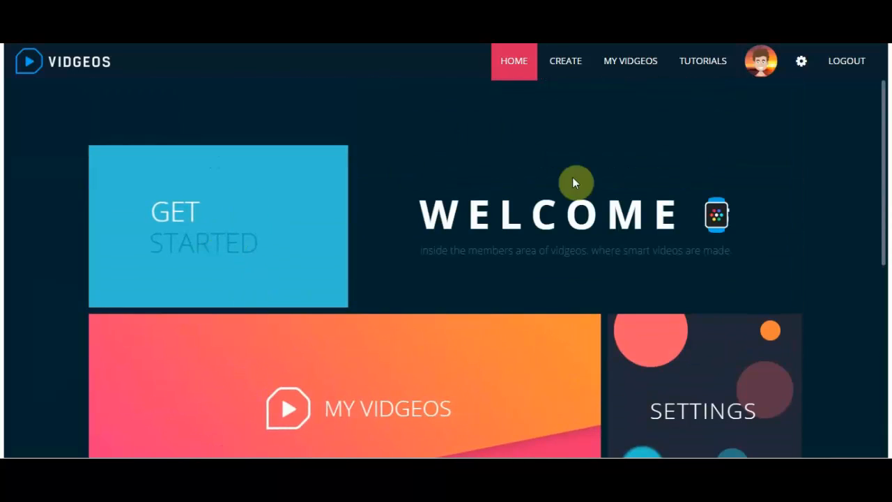
{"action": "scroll", "coordinate": [283, 239], "scroll_direction": "down", "scroll_amount": 2}
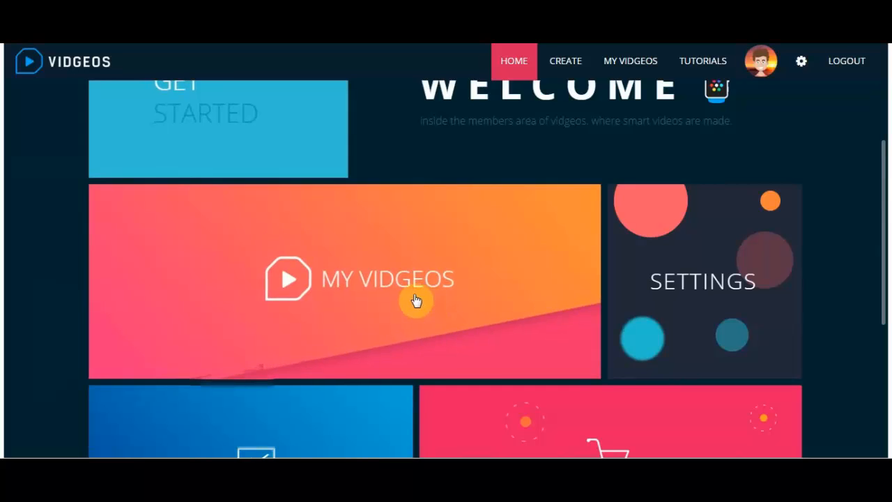
{"action": "scroll", "coordinate": [366, 298], "scroll_direction": "down", "scroll_amount": 2}
{"action": "scroll", "coordinate": [385, 303], "scroll_direction": "up", "scroll_amount": 4}
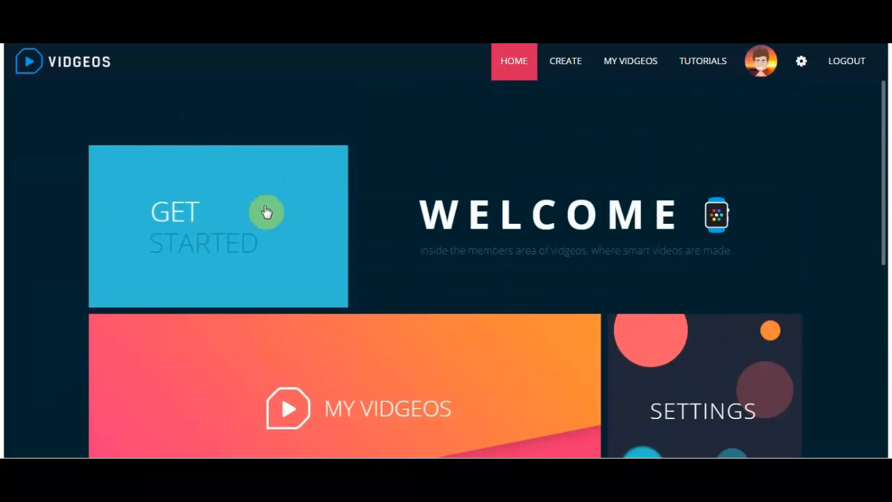
{"action": "left_click", "coordinate": [231, 246]}
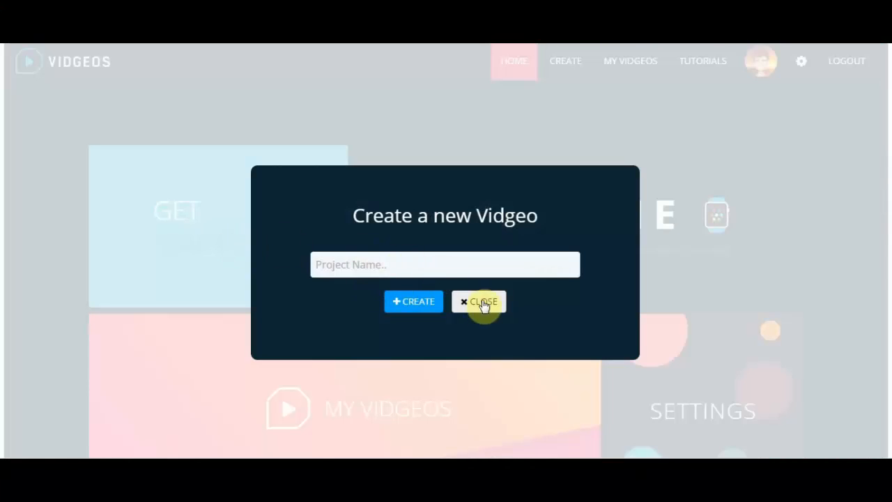
{"action": "left_click", "coordinate": [485, 308]}
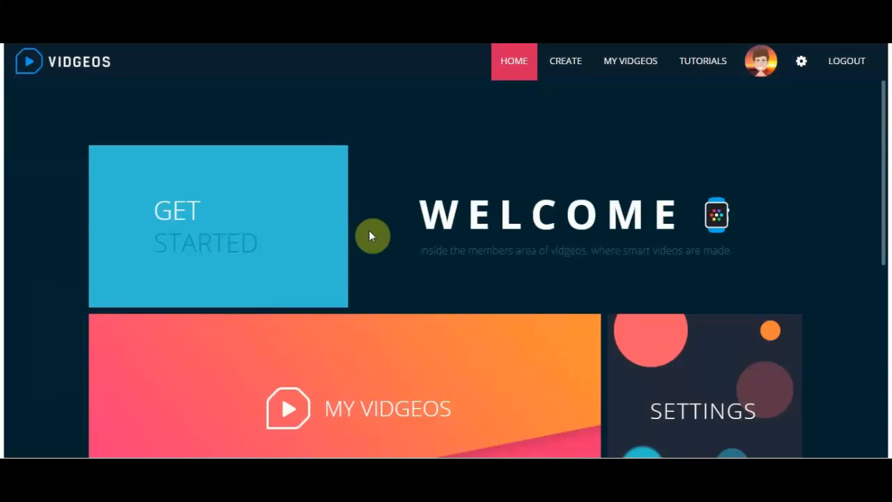
- View the list of saved Vidgeos and return to the home page
{"action": "scroll", "coordinate": [370, 235], "scroll_direction": "down", "scroll_amount": 3}
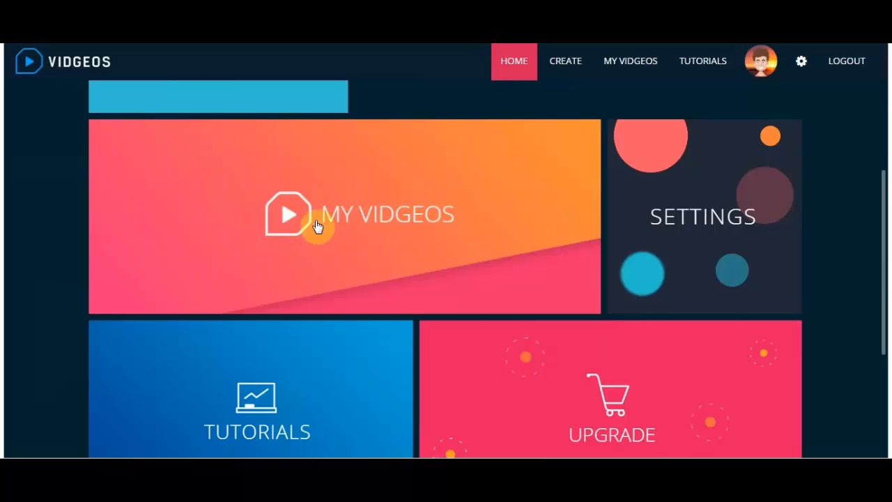
{"action": "left_click", "coordinate": [429, 230]}
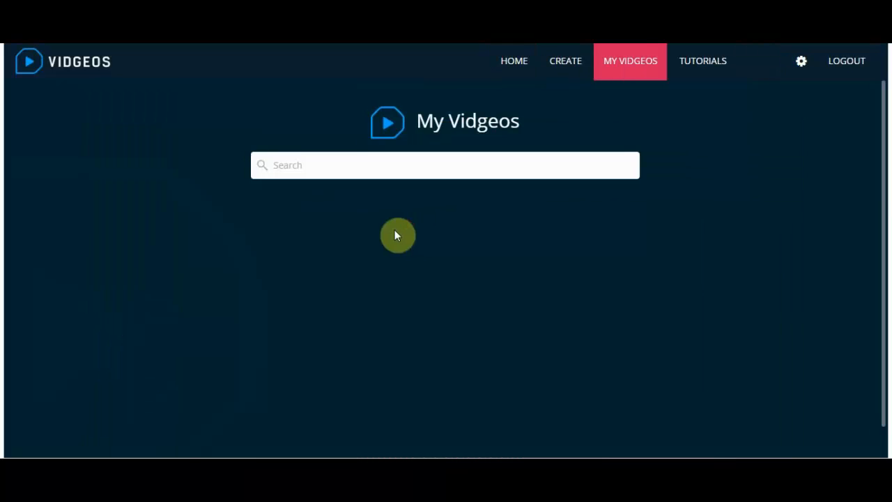
{"action": "left_click", "coordinate": [513, 68]}
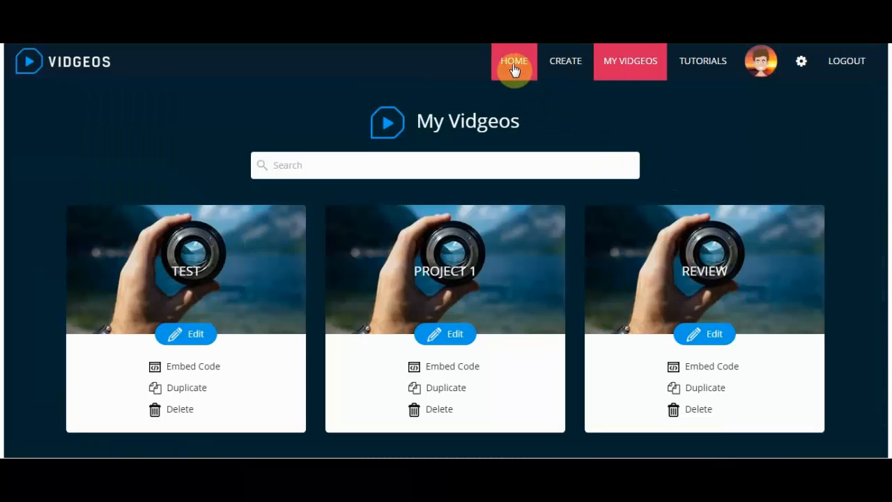
- Open the settings page and view the first step of the Amazon S3 walk-through before closing it
{"action": "scroll", "coordinate": [418, 247], "scroll_direction": "down", "scroll_amount": 2}
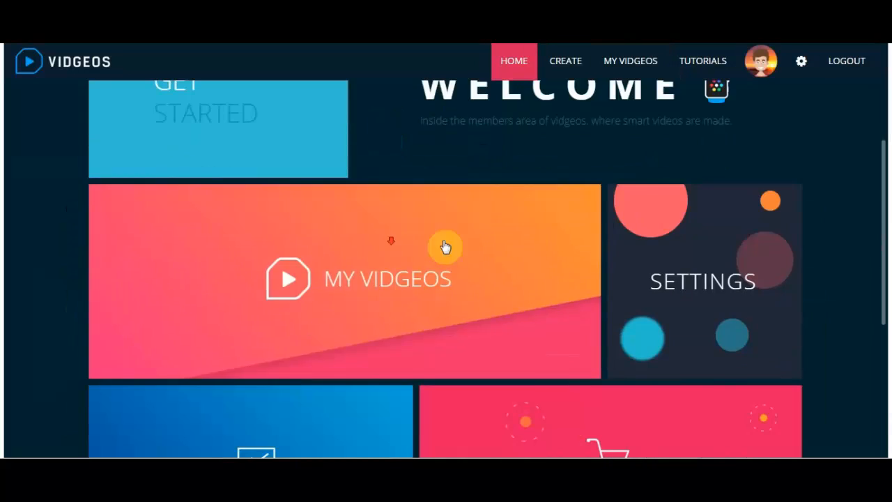
{"action": "left_click", "coordinate": [683, 275]}
{"action": "scroll", "coordinate": [146, 226], "scroll_direction": "down", "scroll_amount": 2}
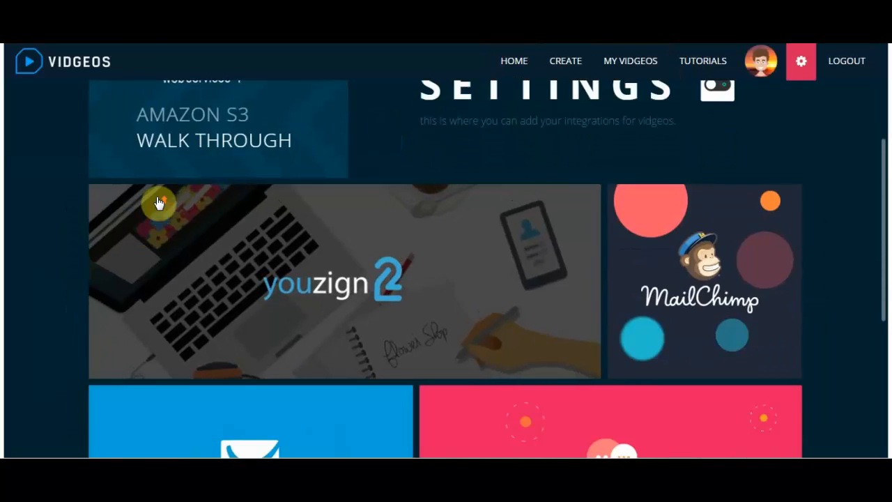
{"action": "scroll", "coordinate": [209, 174], "scroll_direction": "up", "scroll_amount": 1}
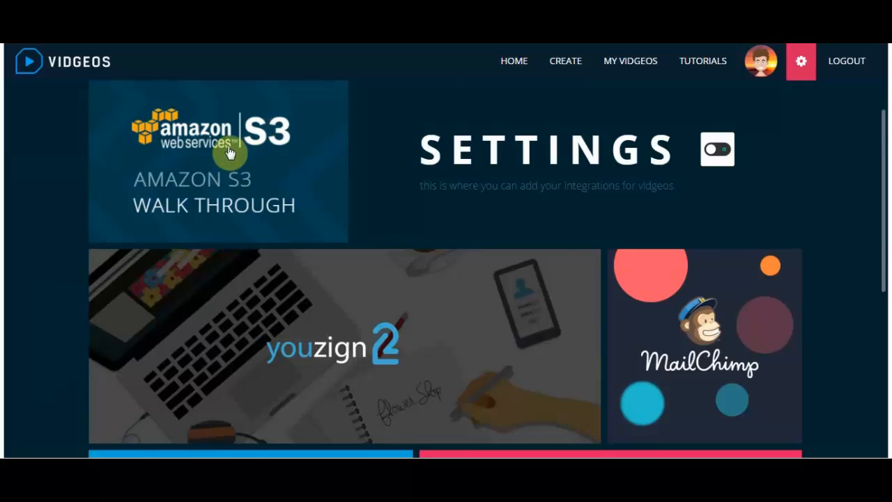
{"action": "left_click", "coordinate": [255, 147]}
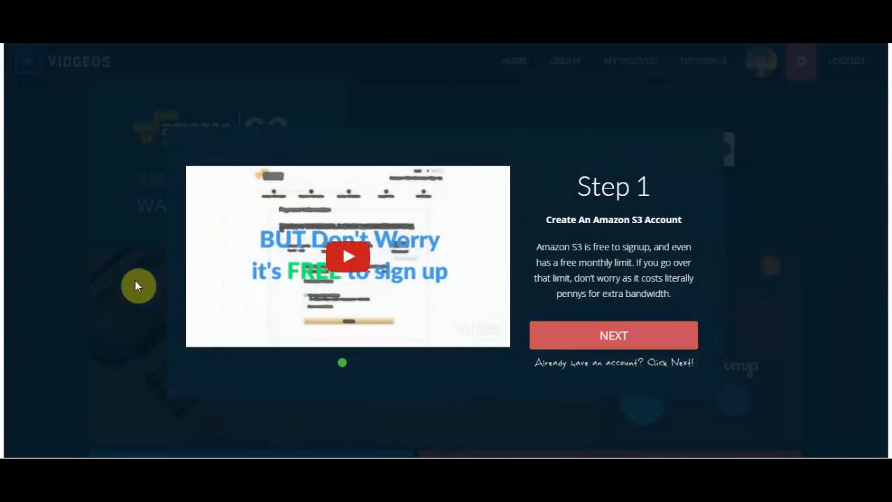
{"action": "left_click", "coordinate": [797, 229]}
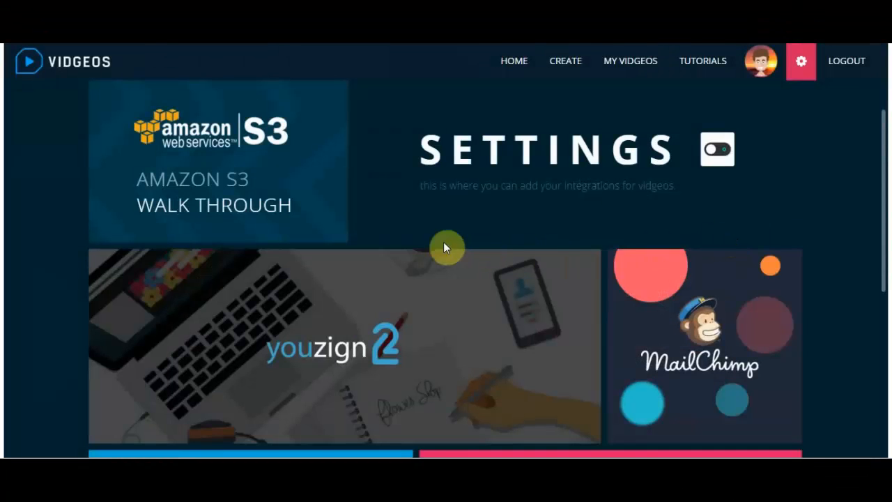
- Examine the Youzign connection form and the other integrations in the settings, and return to the home page
{"action": "scroll", "coordinate": [418, 229], "scroll_direction": "down", "scroll_amount": 1}
{"action": "left_click", "coordinate": [328, 299]}
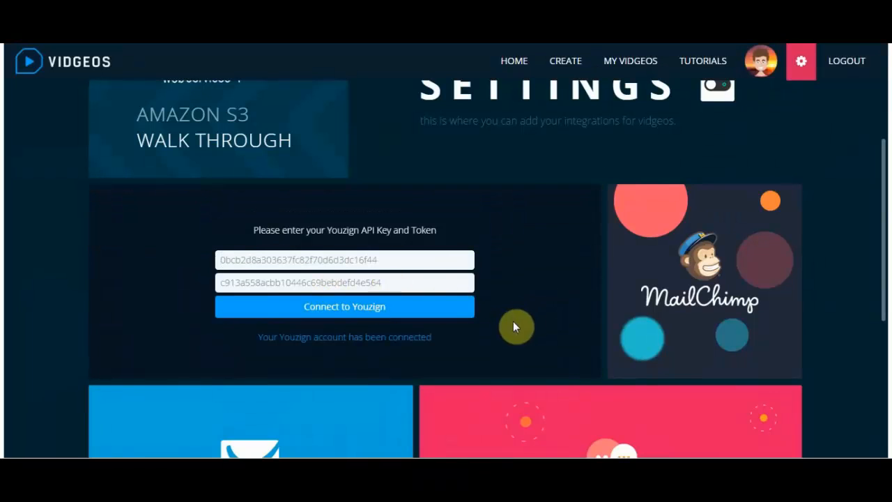
{"action": "scroll", "coordinate": [710, 270], "scroll_direction": "down", "scroll_amount": 4}
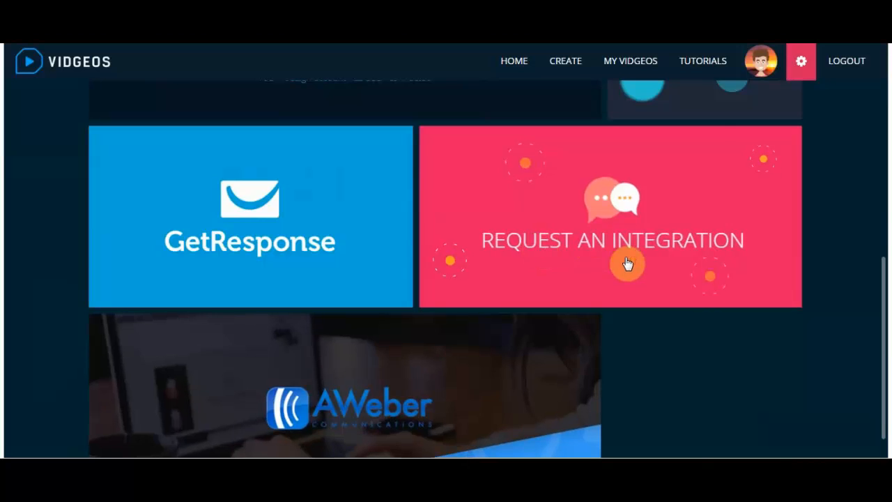
{"action": "scroll", "coordinate": [584, 369], "scroll_direction": "up", "scroll_amount": 2}
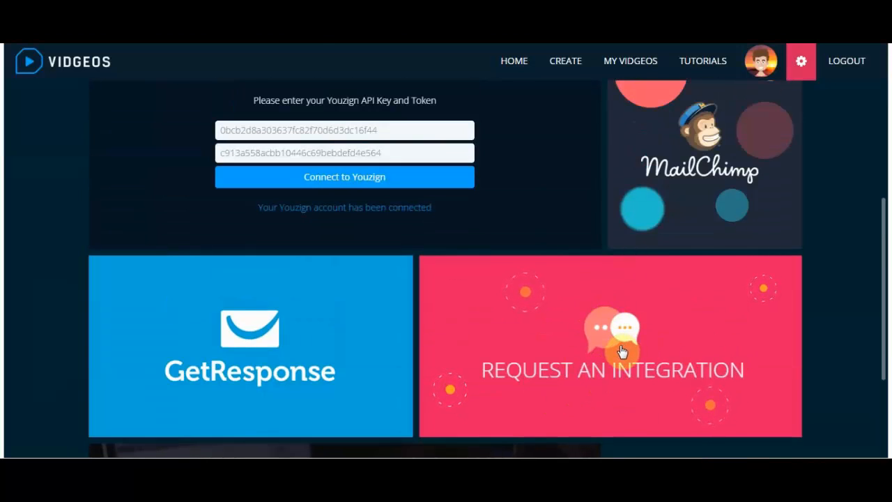
{"action": "scroll", "coordinate": [622, 352], "scroll_direction": "up", "scroll_amount": 2}
{"action": "left_click", "coordinate": [514, 69]}
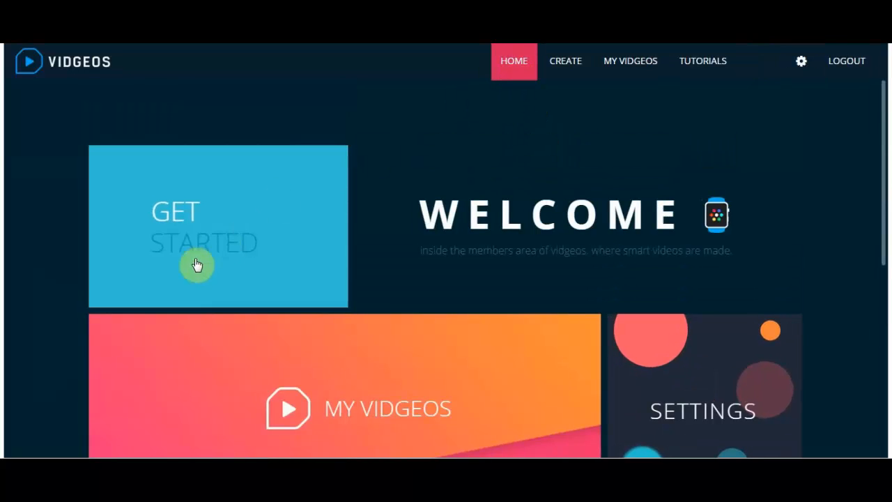
- Examine the tutorials, upgrade, support and promotion options on the home page
{"action": "scroll", "coordinate": [197, 264], "scroll_direction": "down", "scroll_amount": 5}
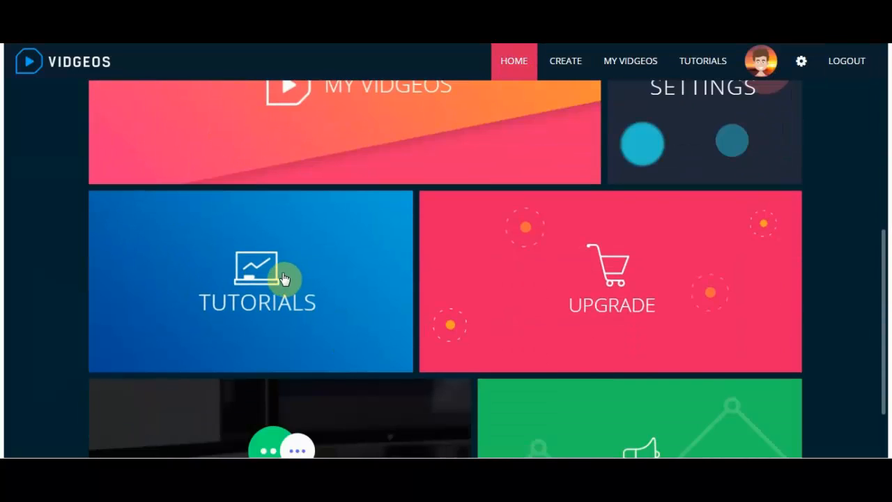
{"action": "scroll", "coordinate": [495, 241], "scroll_direction": "down", "scroll_amount": 2}
{"action": "scroll", "coordinate": [530, 213], "scroll_direction": "up", "scroll_amount": 1}
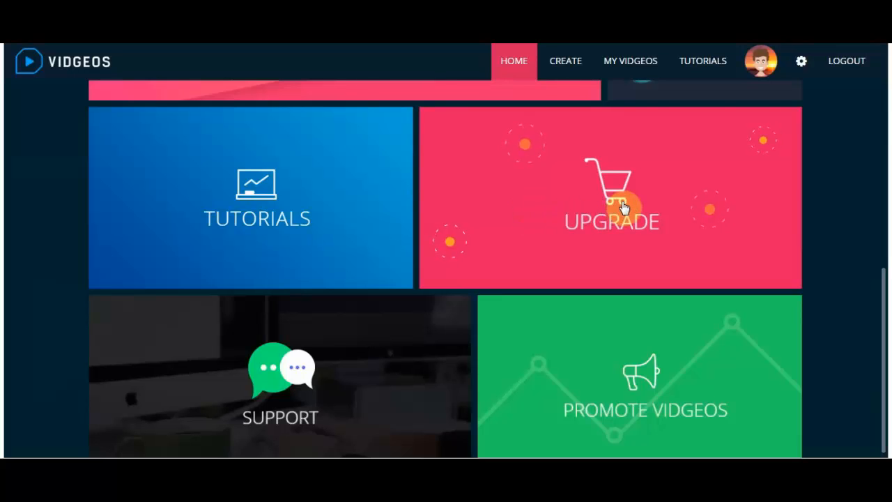
{"action": "scroll", "coordinate": [481, 254], "scroll_direction": "down", "scroll_amount": 1}
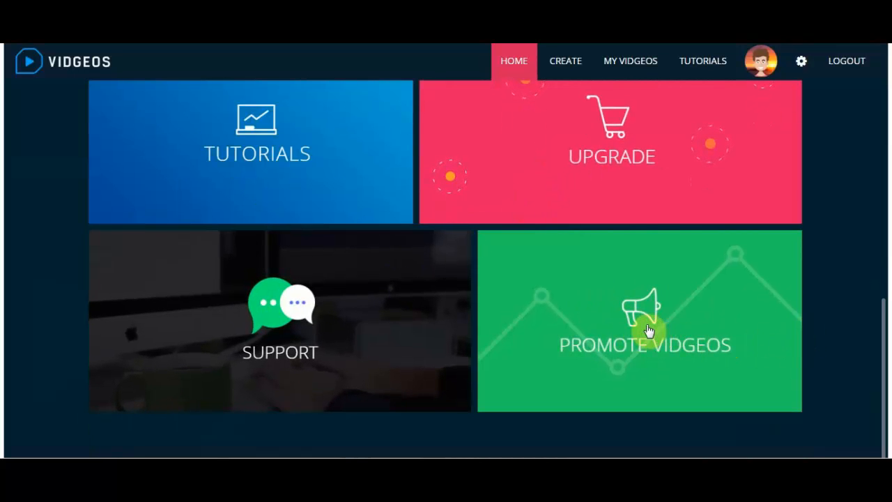
{"action": "scroll", "coordinate": [645, 334], "scroll_direction": "up", "scroll_amount": 6}
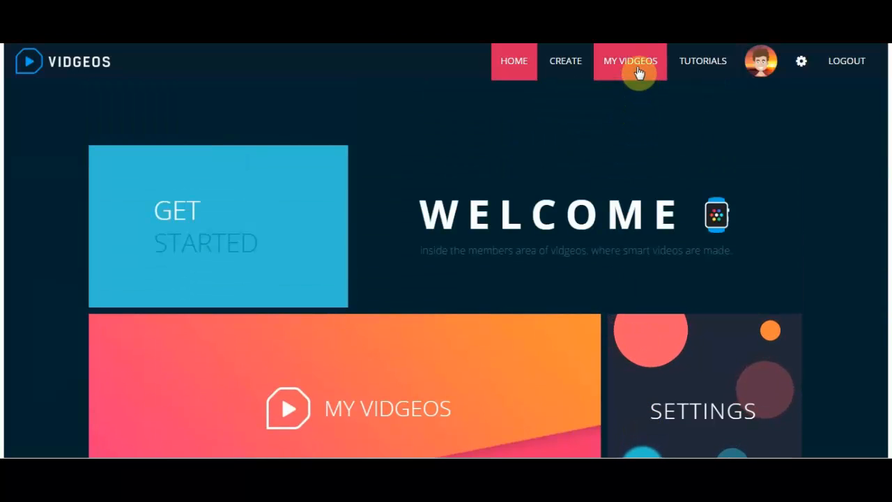
- Open PROJECT 1 for editing from the list of saved Vidgeos
{"action": "scroll", "coordinate": [445, 292], "scroll_direction": "down", "scroll_amount": 2}
{"action": "left_click", "coordinate": [432, 325]}
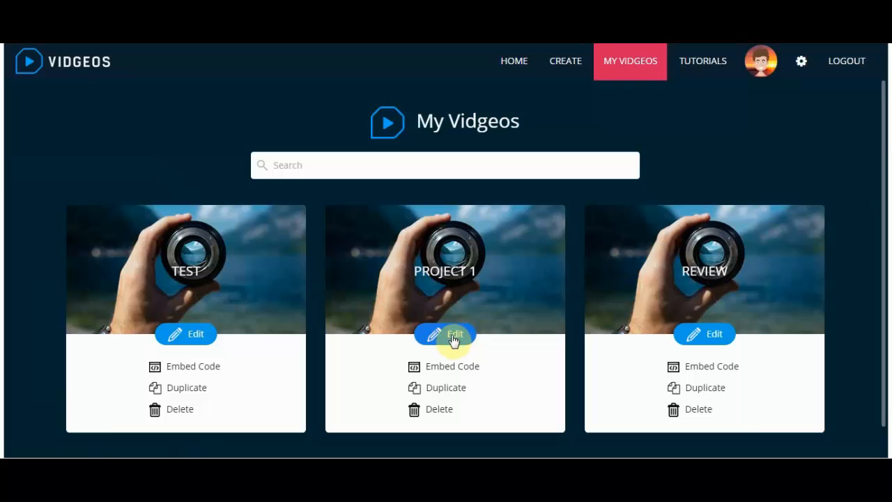
{"action": "left_click", "coordinate": [368, 351]}
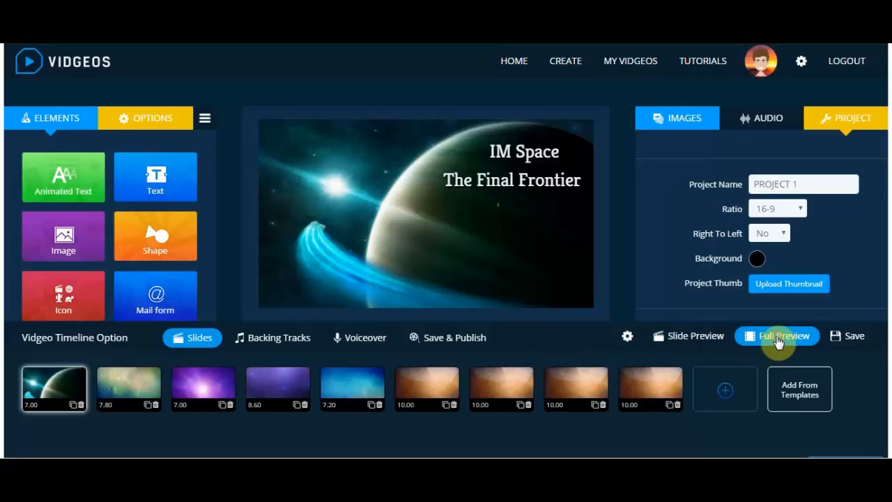
- Play the full preview of PROJECT 1 through to the countdown slide and close the preview
{"action": "left_click", "coordinate": [711, 342]}
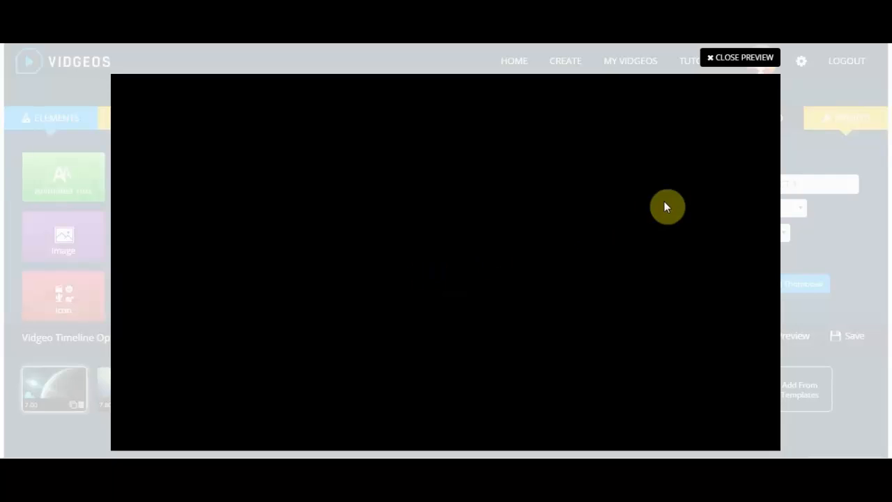
{"action": "left_click", "coordinate": [452, 253]}
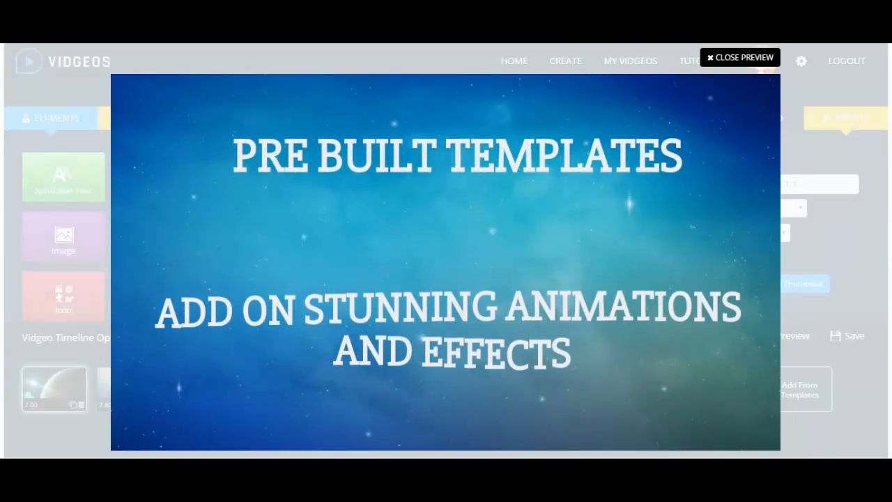
{"action": "mouse_move", "coordinate": [579, 363]}
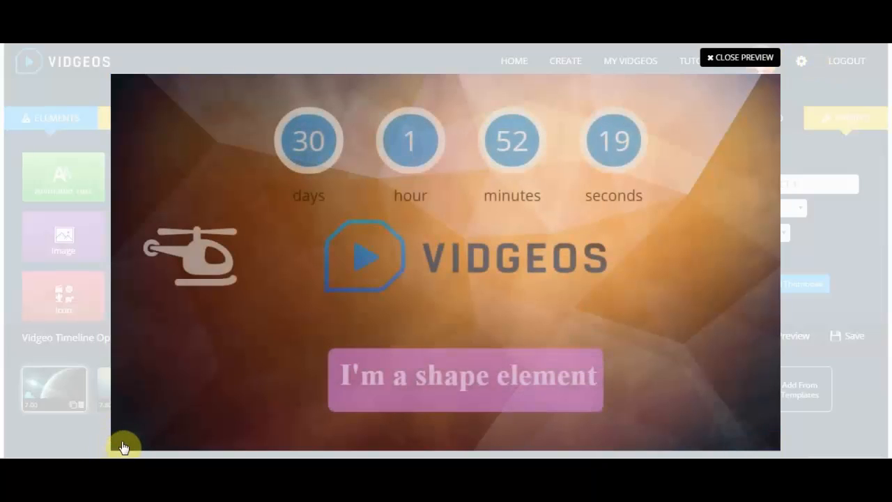
{"action": "left_click", "coordinate": [752, 60]}
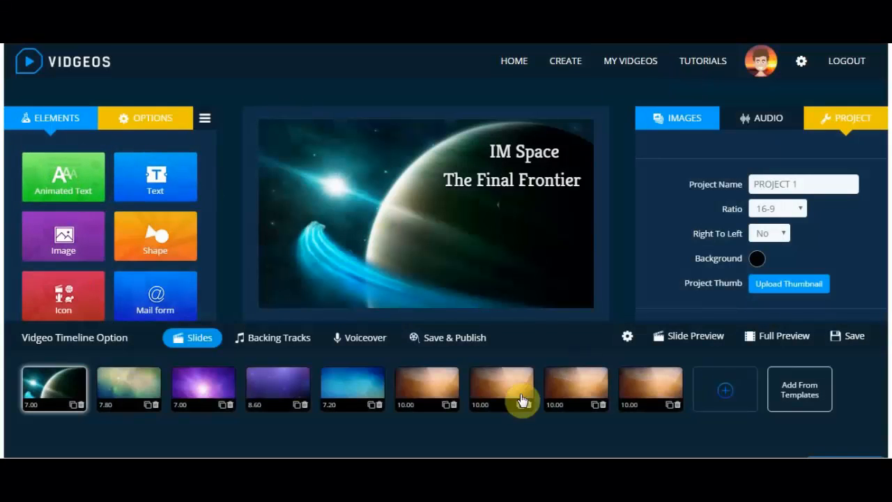
- Add an animated text element to the sixth slide and place it between the VIDGEOS logo and the pink shape
{"action": "left_click", "coordinate": [433, 380]}
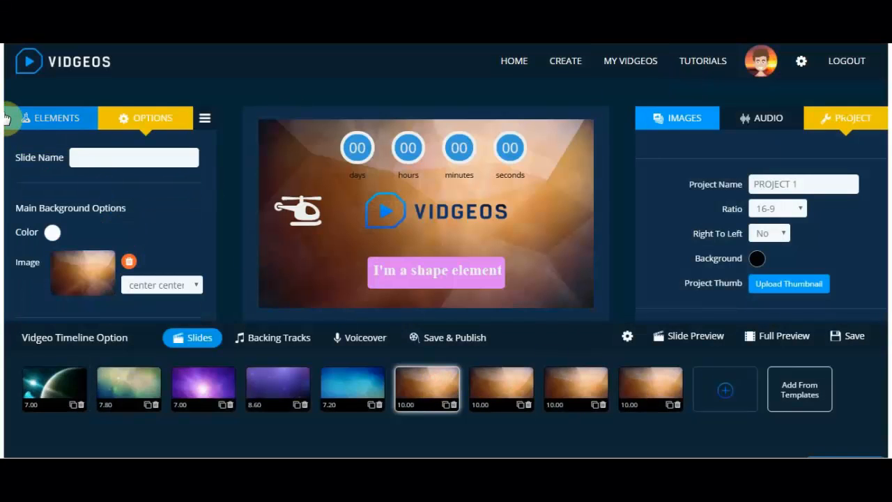
{"action": "left_click", "coordinate": [63, 116]}
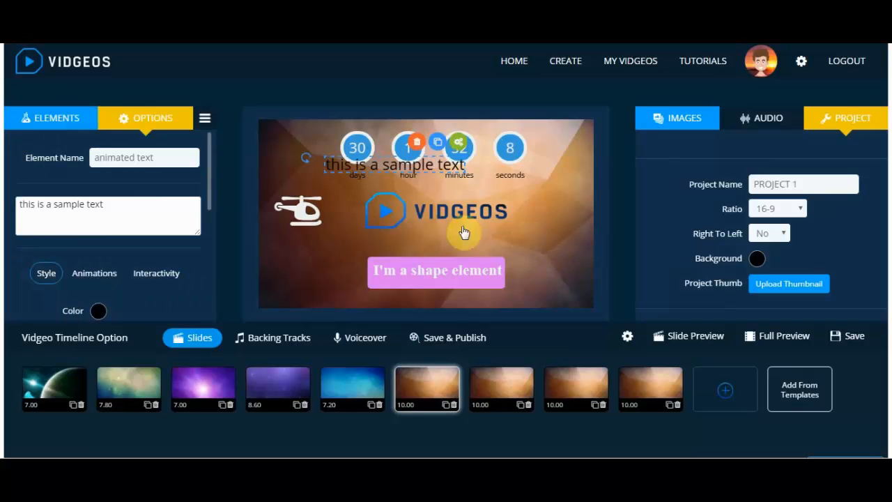
{"action": "left_click_drag", "start_coordinate": [402, 175], "coordinate": [507, 250]}
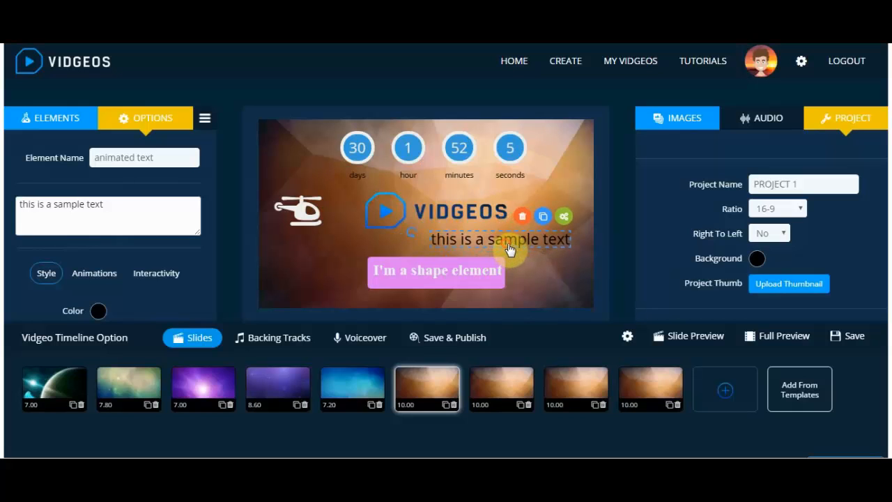
- Add a blank slide at the end of the timeline and browse the available element types
{"action": "left_click", "coordinate": [721, 395]}
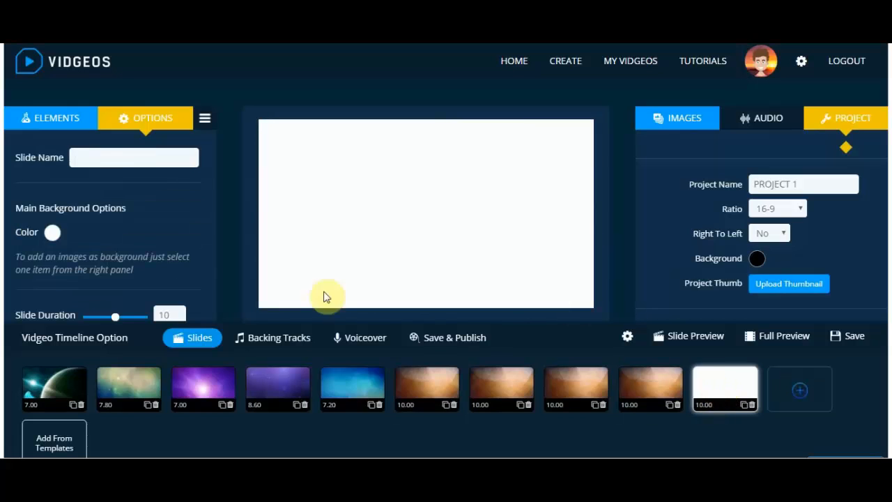
{"action": "left_click", "coordinate": [47, 119]}
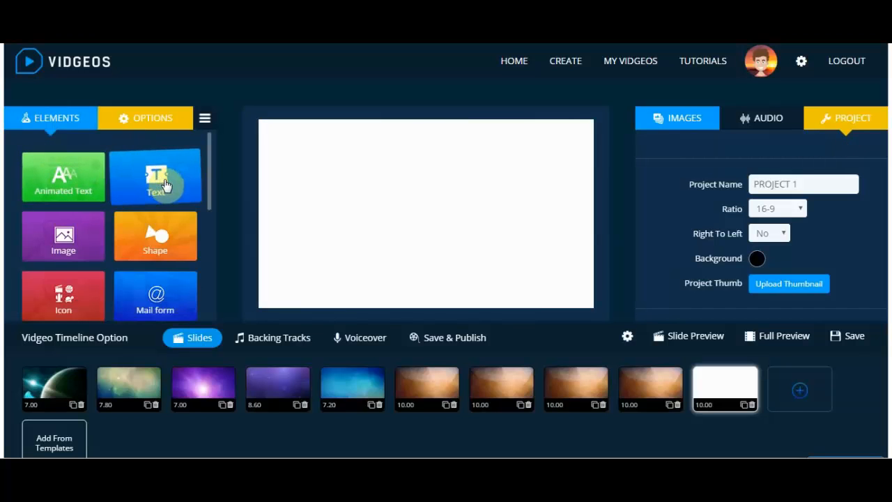
{"action": "scroll", "coordinate": [82, 244], "scroll_direction": "down", "scroll_amount": 1}
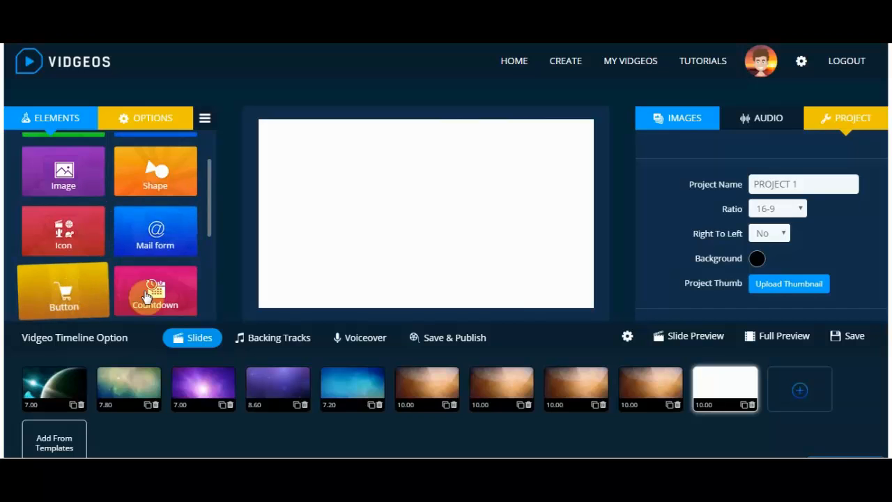
{"action": "scroll", "coordinate": [147, 292], "scroll_direction": "down", "scroll_amount": 2}
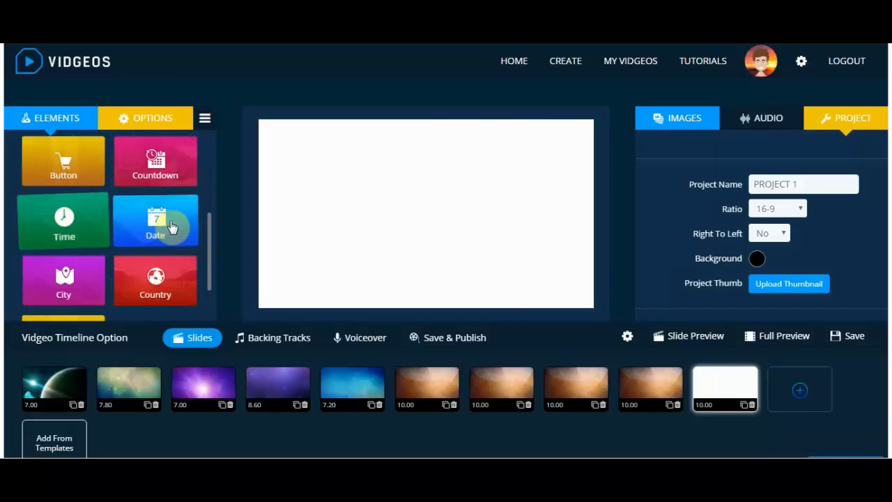
{"action": "scroll", "coordinate": [90, 278], "scroll_direction": "down", "scroll_amount": 1}
{"action": "scroll", "coordinate": [70, 279], "scroll_direction": "up", "scroll_amount": 3}
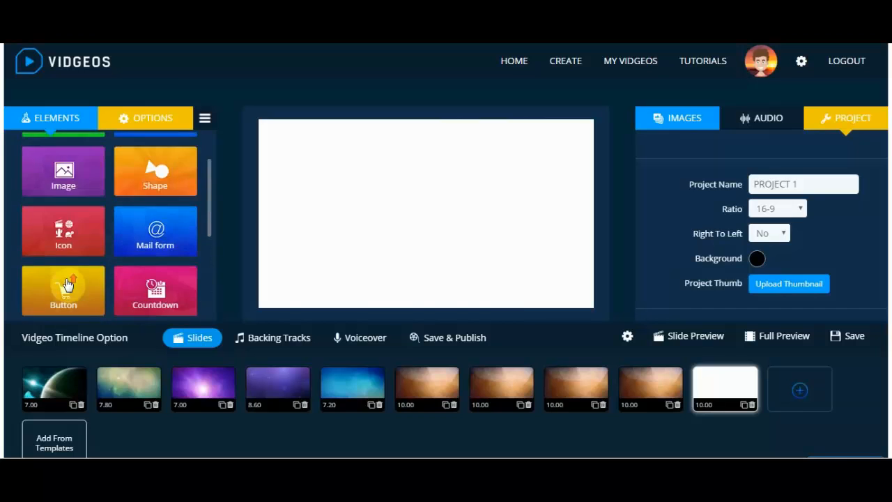
{"action": "scroll", "coordinate": [67, 284], "scroll_direction": "up", "scroll_amount": 1}
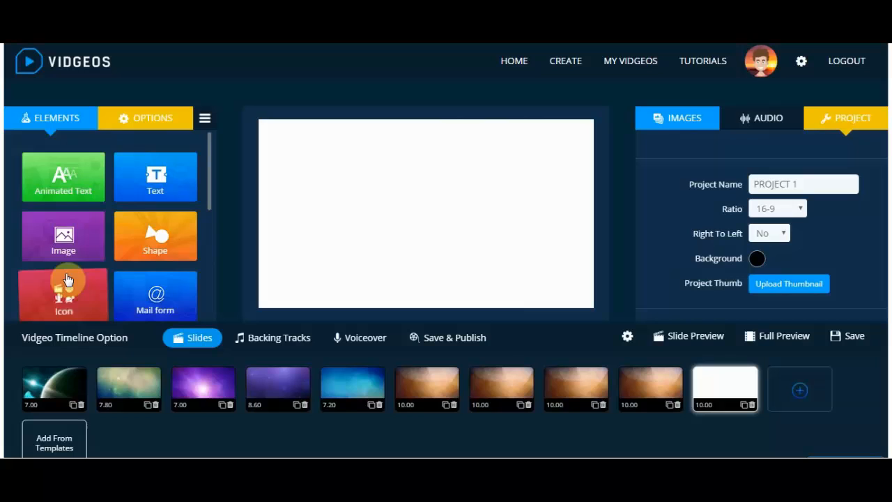
- Add an animated text element to the blank slide, shift it slightly toward the upper middle, and make it read "this is a sample text chnage"
{"action": "left_click", "coordinate": [78, 188]}
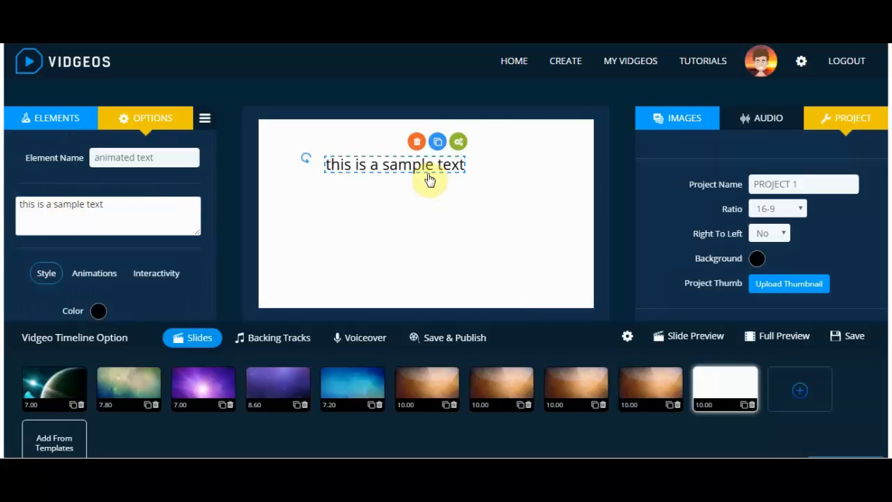
{"action": "left_click_drag", "start_coordinate": [440, 177], "coordinate": [449, 181]}
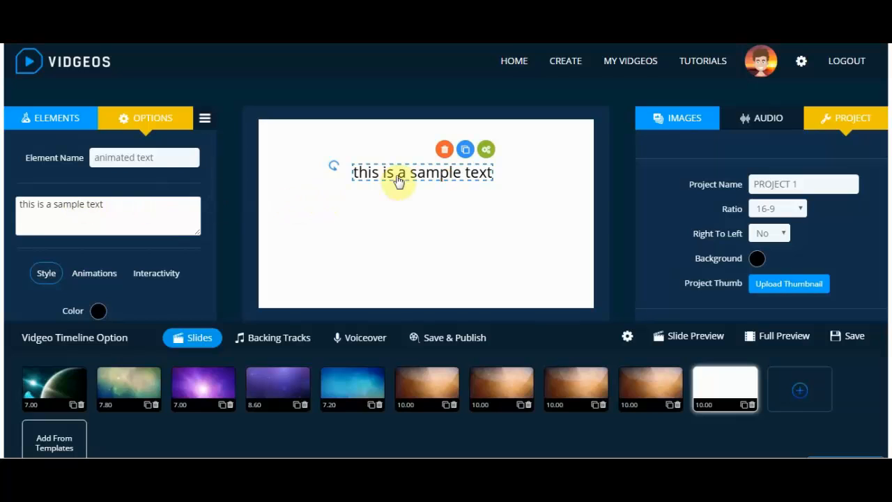
{"action": "left_click", "coordinate": [112, 204]}
{"action": "type", "text": "chnage"}
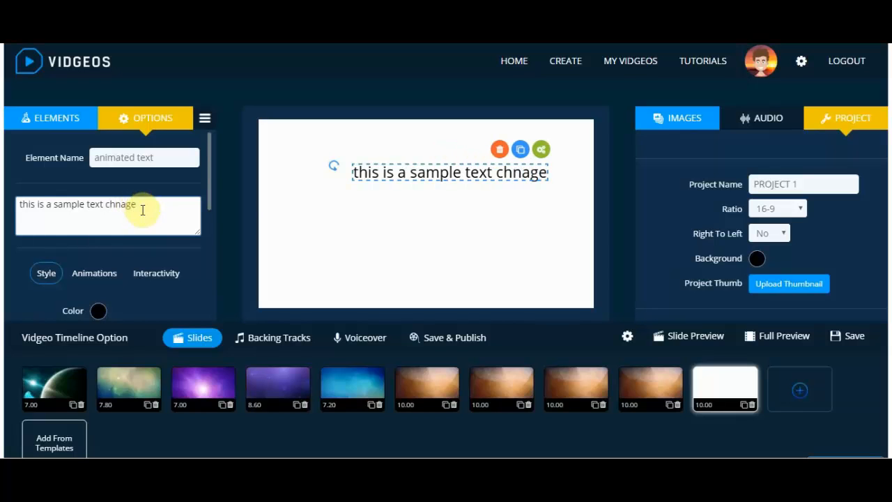
- Examine the text element's style settings, including the available fonts and font weights
{"action": "scroll", "coordinate": [74, 230], "scroll_direction": "down", "scroll_amount": 1}
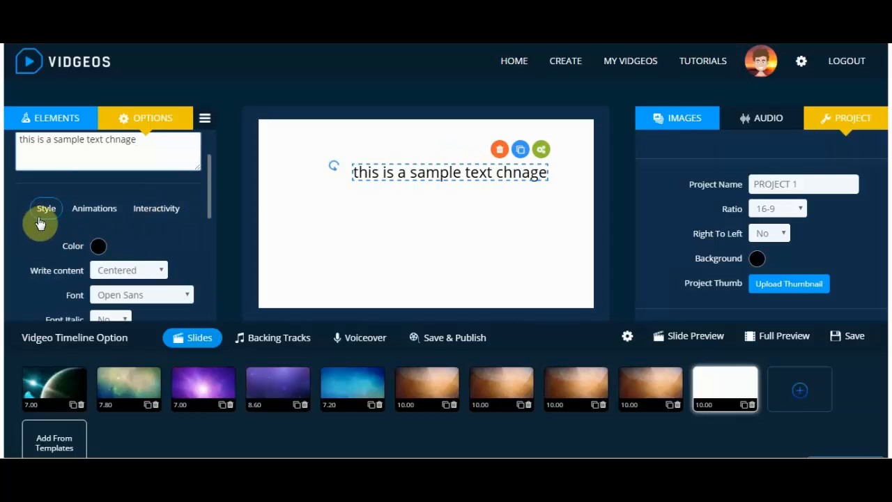
{"action": "scroll", "coordinate": [39, 223], "scroll_direction": "down", "scroll_amount": 1}
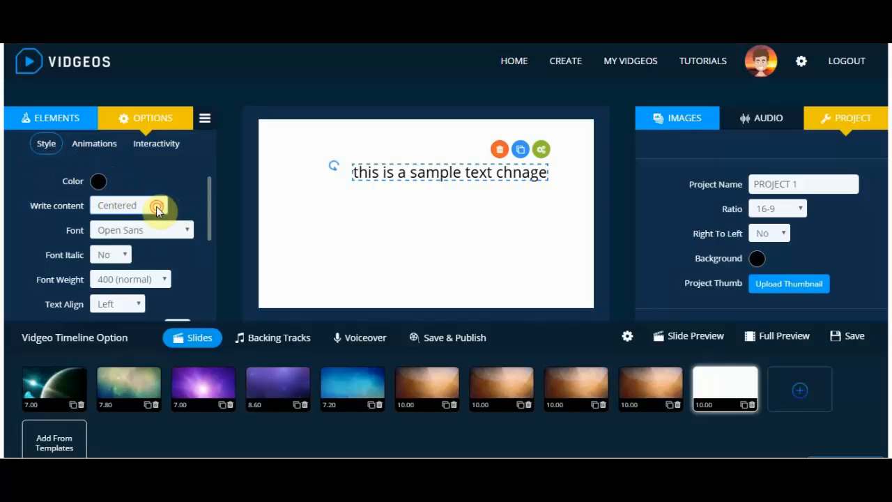
{"action": "left_click", "coordinate": [155, 232]}
{"action": "scroll", "coordinate": [155, 302], "scroll_direction": "down", "scroll_amount": 3}
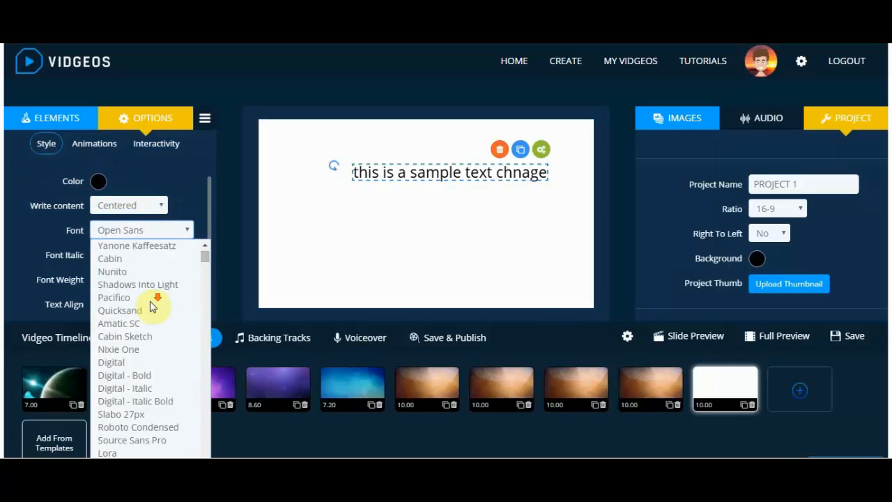
{"action": "scroll", "coordinate": [156, 285], "scroll_direction": "up", "scroll_amount": 3}
{"action": "left_click", "coordinate": [186, 231]}
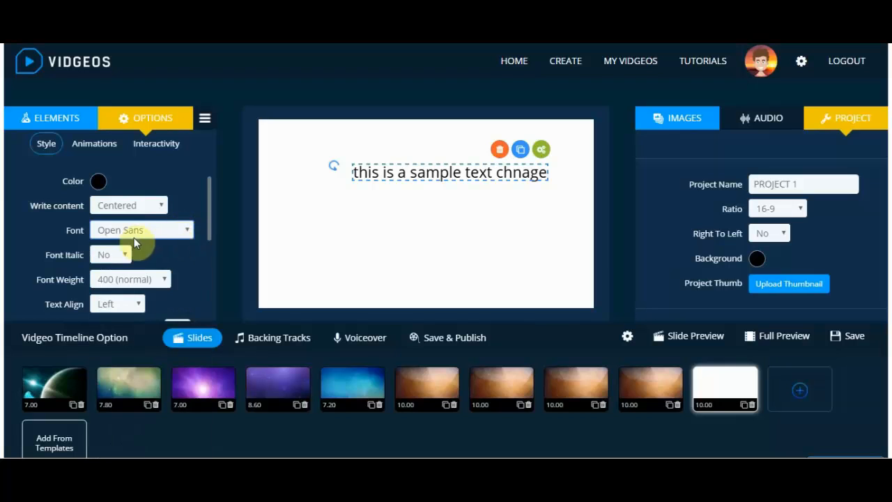
{"action": "scroll", "coordinate": [31, 245], "scroll_direction": "down", "scroll_amount": 1}
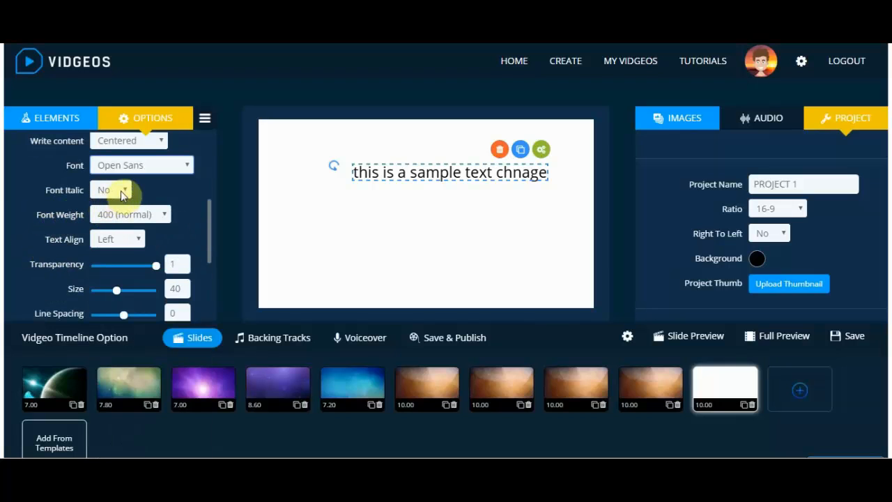
{"action": "left_click", "coordinate": [164, 214]}
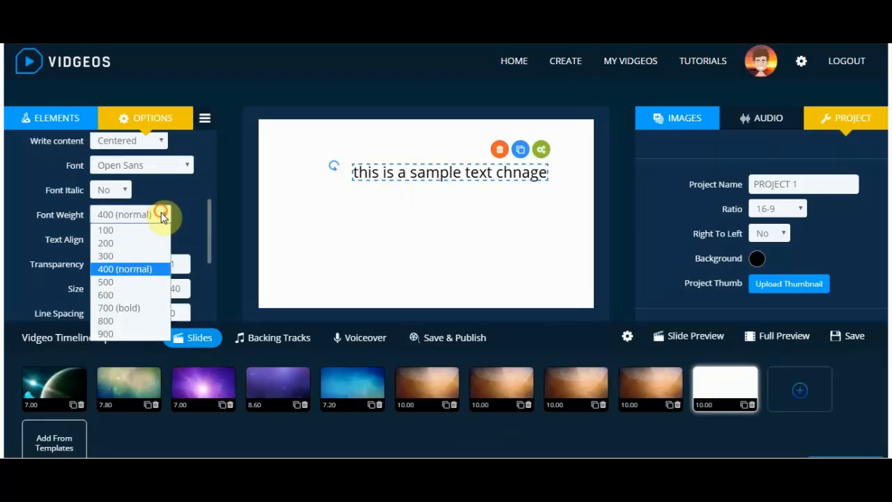
{"action": "left_click", "coordinate": [161, 213]}
{"action": "left_click", "coordinate": [157, 220]}
{"action": "left_click", "coordinate": [156, 215]}
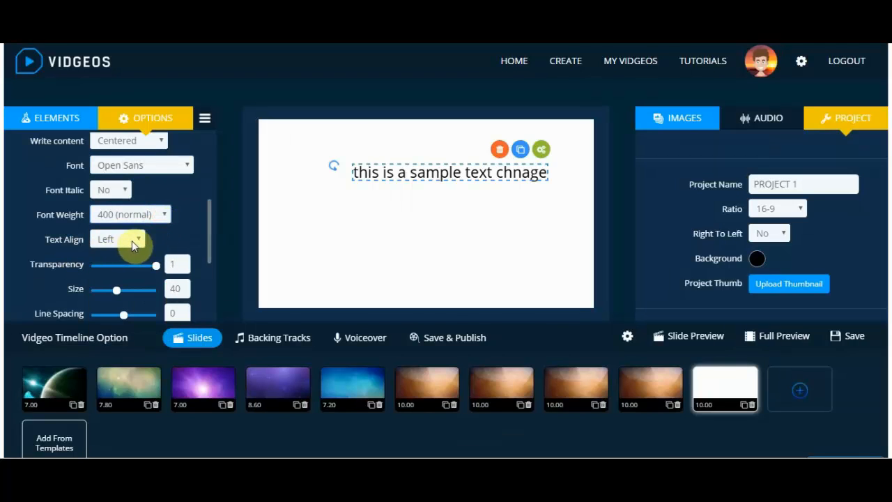
- Set the animated text's size to 37 and its letter spacing to 4
{"action": "scroll", "coordinate": [32, 251], "scroll_direction": "down", "scroll_amount": 1}
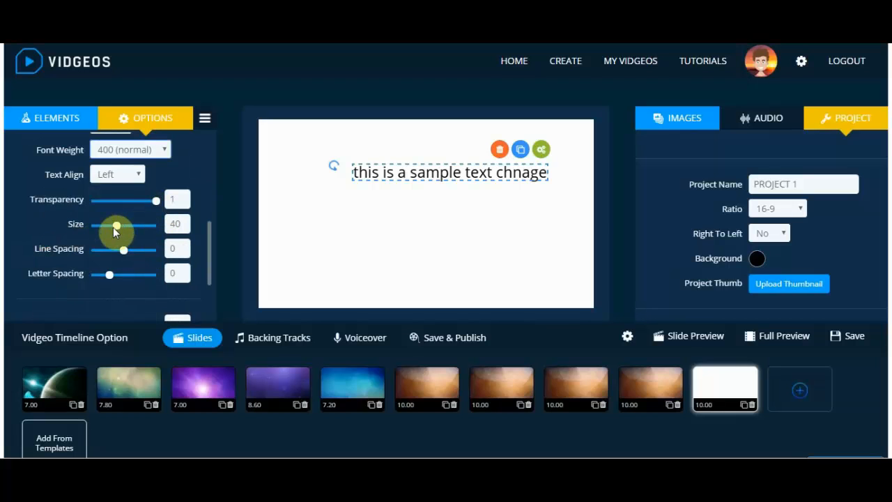
{"action": "mouse_move", "coordinate": [119, 232]}
{"action": "left_mouse_down"}
{"action": "mouse_move", "coordinate": [135, 229]}
{"action": "mouse_move", "coordinate": [115, 238]}
{"action": "left_mouse_up"}
{"action": "mouse_move", "coordinate": [109, 278]}
{"action": "left_mouse_down"}
{"action": "mouse_move", "coordinate": [119, 278]}
{"action": "mouse_move", "coordinate": [100, 279]}
{"action": "mouse_move", "coordinate": [112, 280]}
{"action": "left_mouse_up"}
- Give the animated text a blue shadow with a vertical offset of 3 and a blur of 16
{"action": "scroll", "coordinate": [46, 260], "scroll_direction": "down", "scroll_amount": 1}
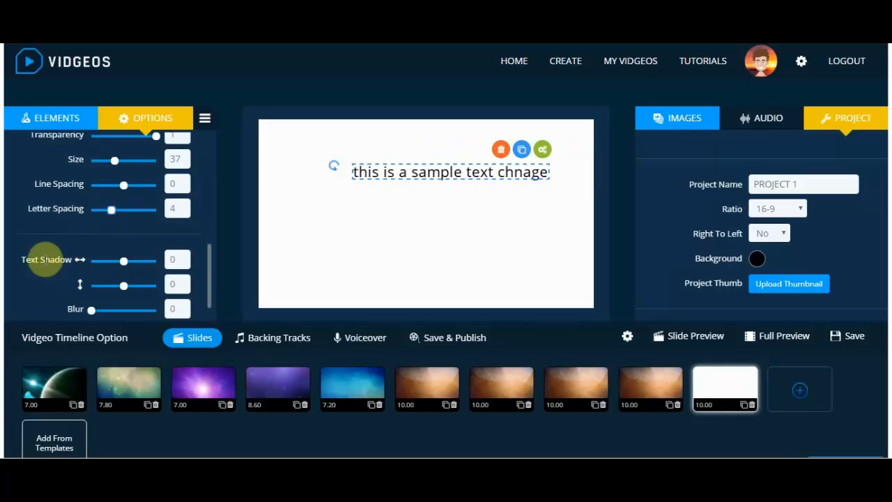
{"action": "scroll", "coordinate": [52, 262], "scroll_direction": "down", "scroll_amount": 1}
{"action": "left_click", "coordinate": [100, 297]}
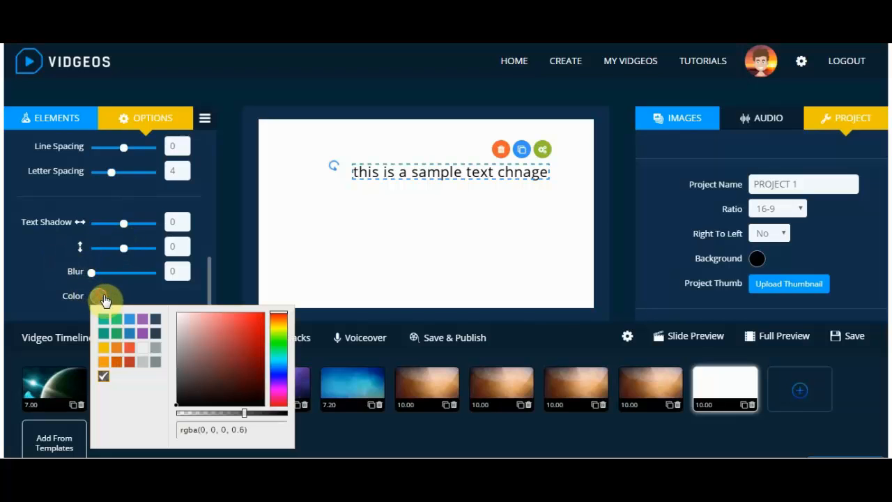
{"action": "left_click", "coordinate": [154, 334]}
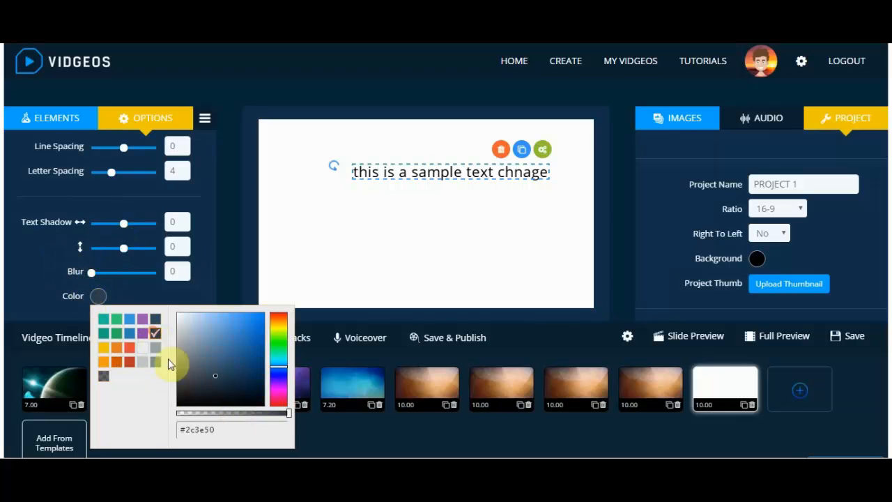
{"action": "left_click", "coordinate": [184, 394]}
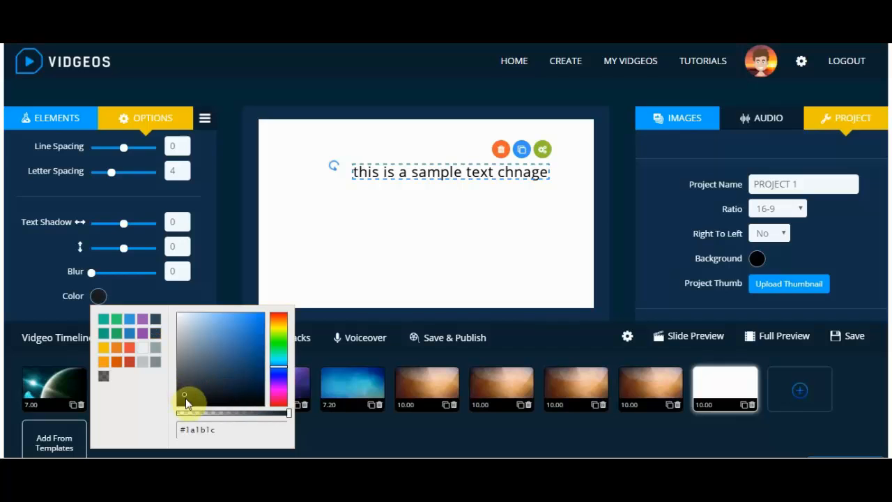
{"action": "left_click_drag", "start_coordinate": [274, 373], "coordinate": [277, 375]}
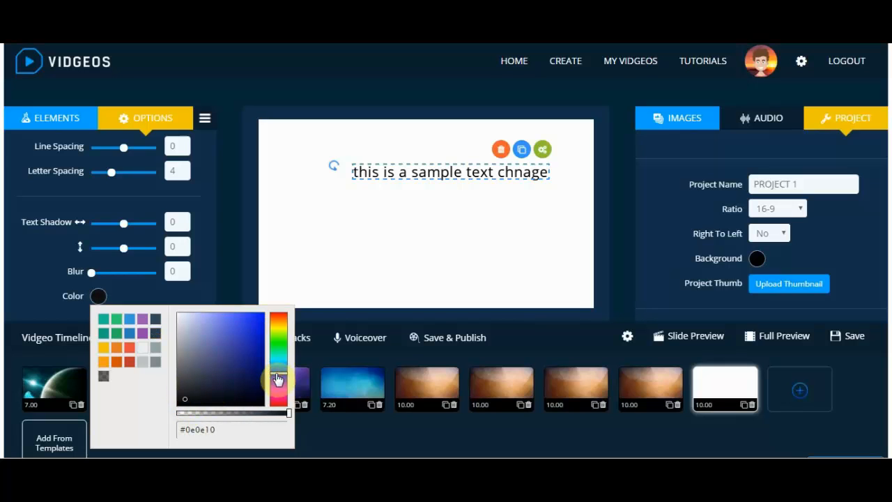
{"action": "left_click", "coordinate": [37, 270]}
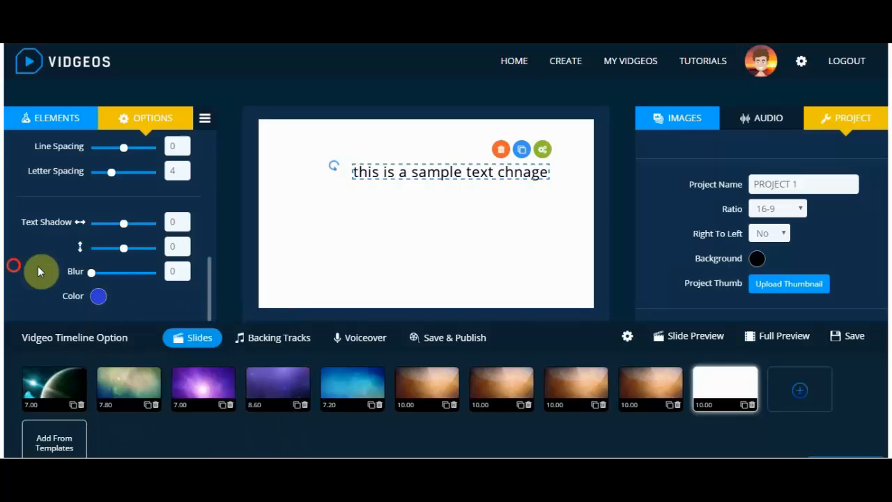
{"action": "left_click_drag", "start_coordinate": [125, 232], "coordinate": [128, 252]}
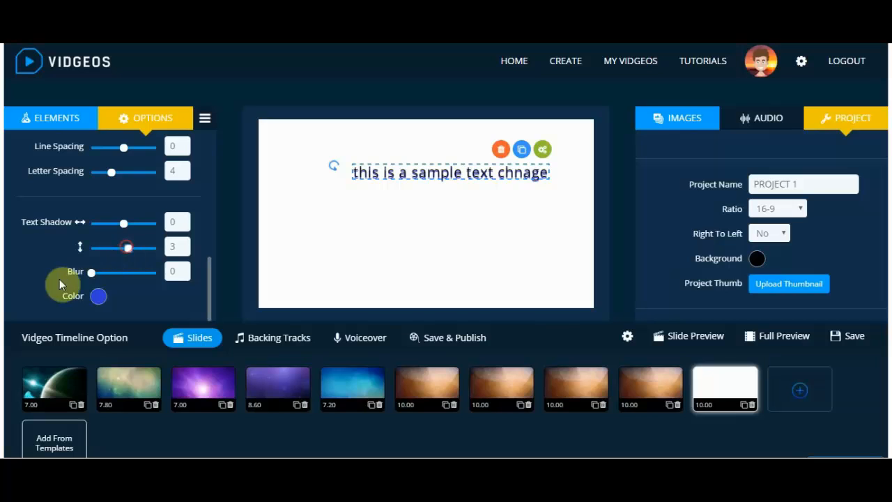
{"action": "left_click_drag", "start_coordinate": [91, 277], "coordinate": [117, 277]}
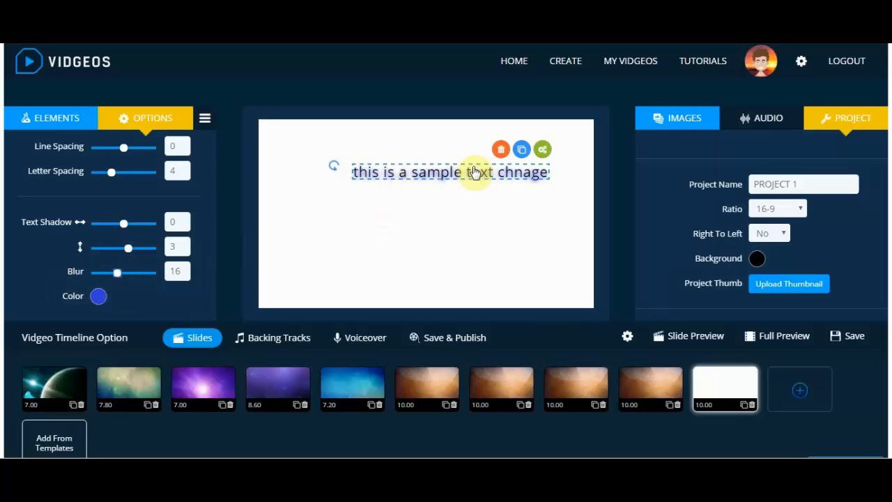
- Open the text's animation settings and play its fade entrance effect
{"action": "scroll", "coordinate": [76, 232], "scroll_direction": "up", "scroll_amount": 5}
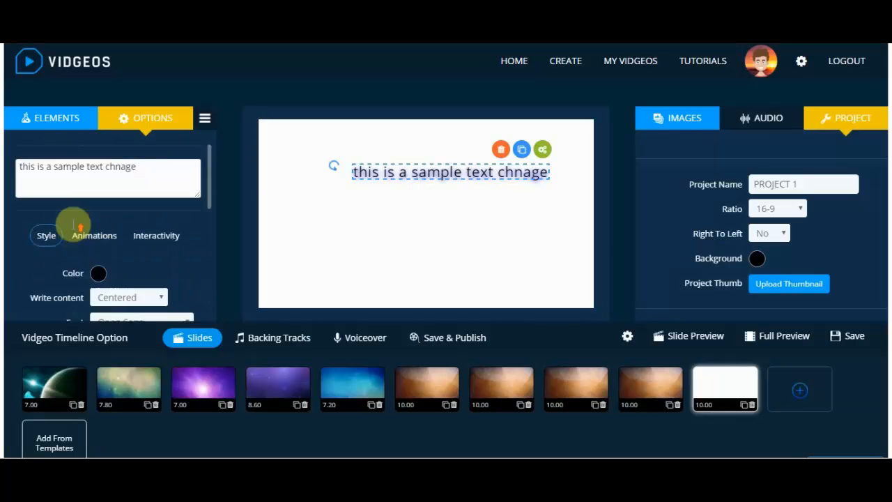
{"action": "scroll", "coordinate": [32, 243], "scroll_direction": "down", "scroll_amount": 1}
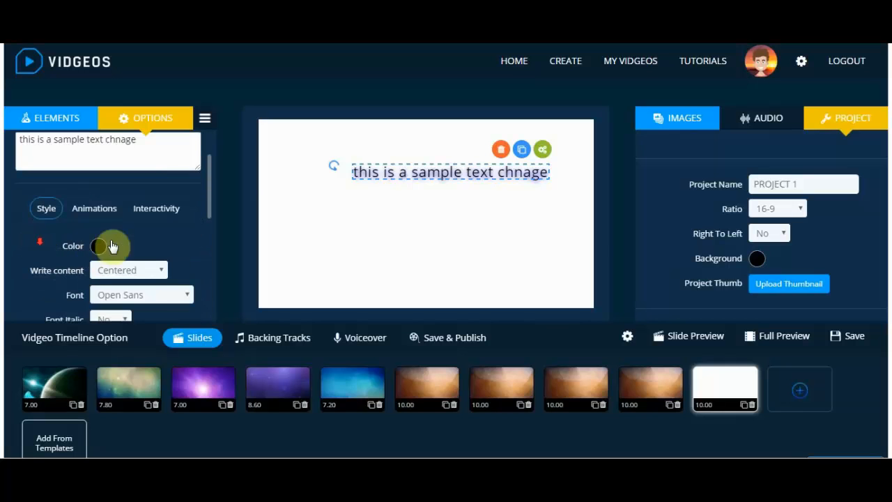
{"action": "left_click", "coordinate": [97, 207]}
{"action": "scroll", "coordinate": [61, 229], "scroll_direction": "down", "scroll_amount": 1}
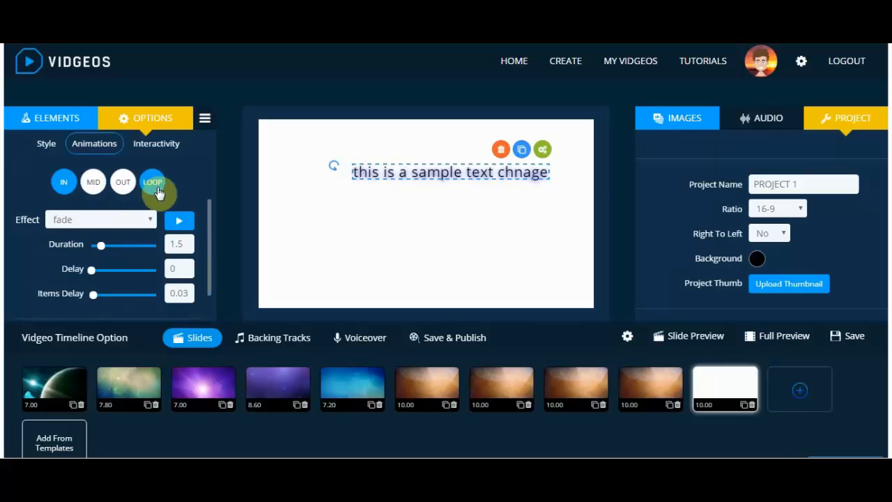
{"action": "left_click", "coordinate": [117, 228]}
{"action": "left_click", "coordinate": [117, 228]}
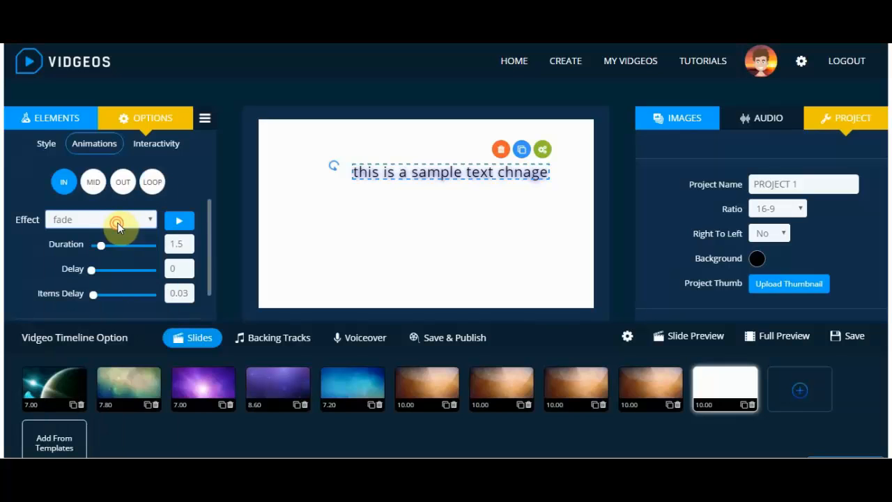
{"action": "left_click", "coordinate": [179, 223]}
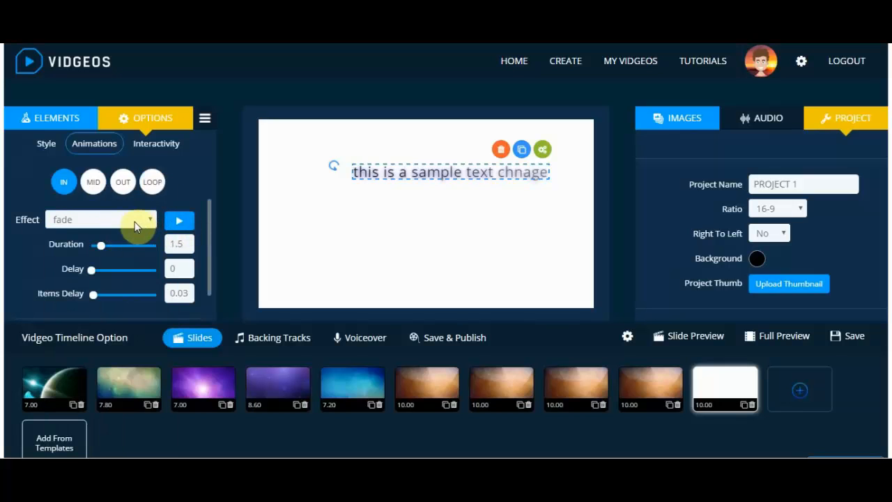
- Set the text's entrance effect to slideLeftLong and play it
{"action": "left_click", "coordinate": [111, 223]}
{"action": "left_click", "coordinate": [111, 223]}
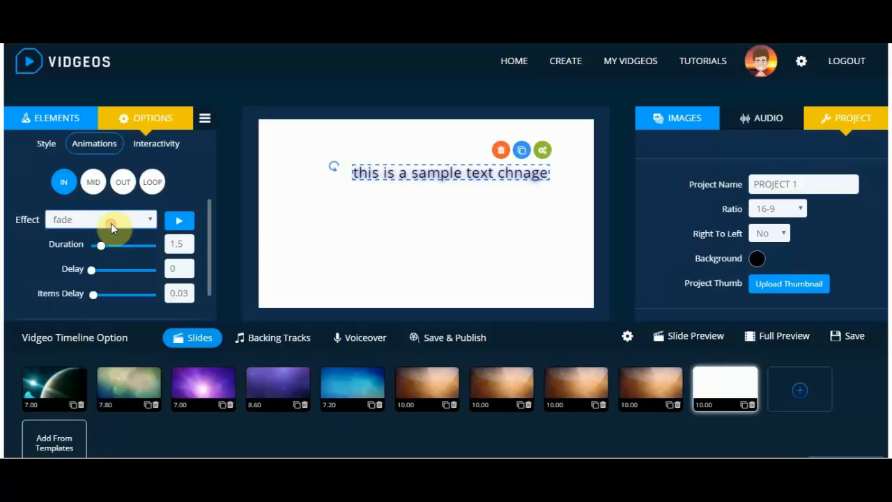
{"action": "key", "text": "Down"}
{"action": "key", "text": "Down"}
{"action": "left_click", "coordinate": [179, 222]}
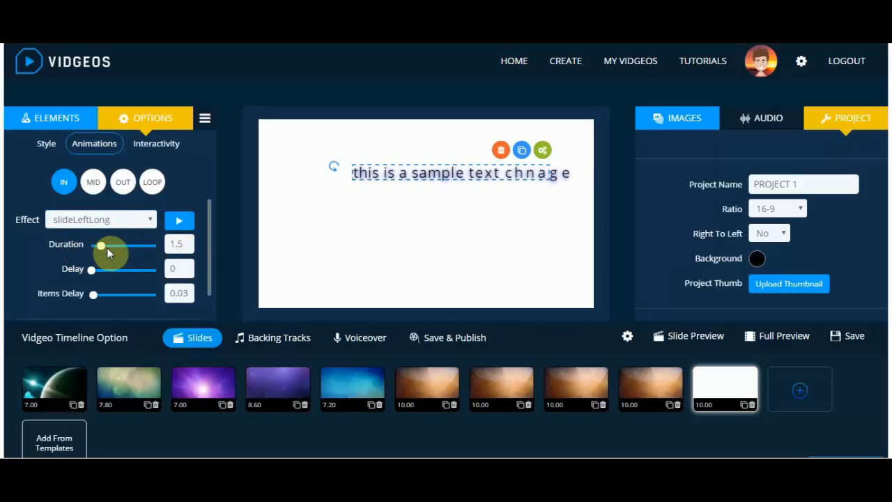
- Set the entrance animation's duration to 2.7 and its items delay to 0.24, playing the effect to check the timing
{"action": "left_click_drag", "start_coordinate": [104, 251], "coordinate": [120, 254]}
{"action": "left_click", "coordinate": [185, 225]}
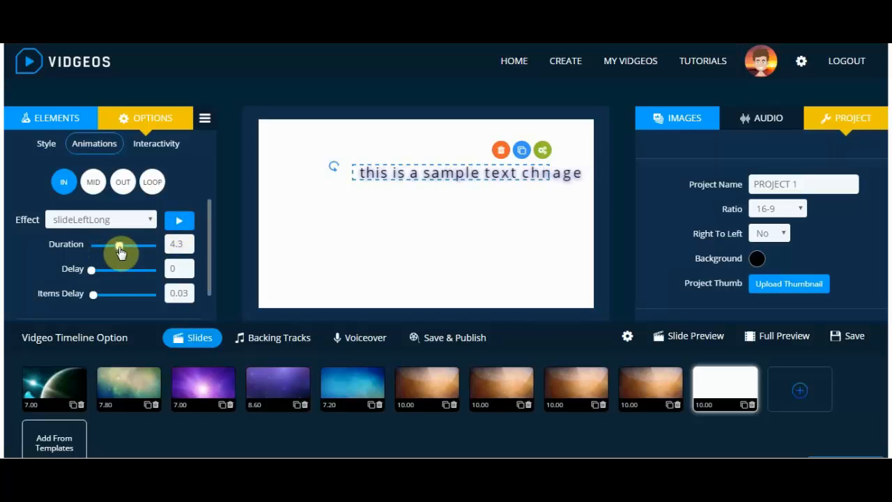
{"action": "left_click_drag", "start_coordinate": [120, 253], "coordinate": [108, 253]}
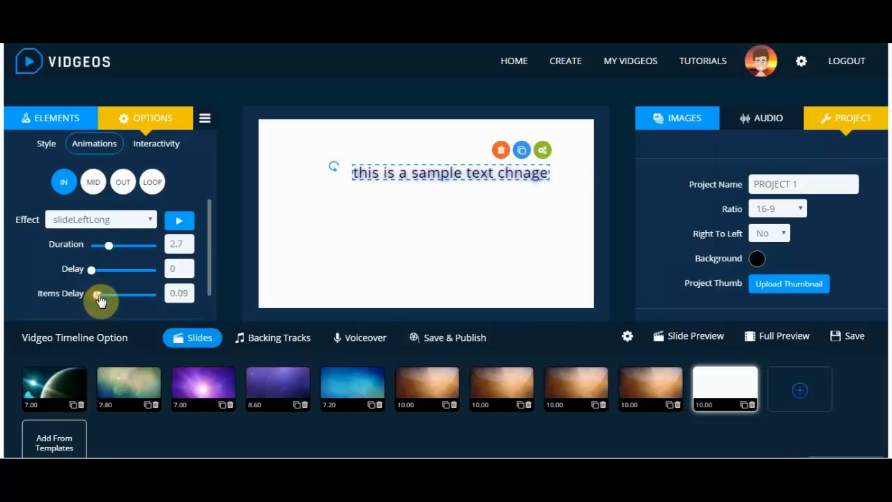
{"action": "left_click_drag", "start_coordinate": [99, 300], "coordinate": [109, 298]}
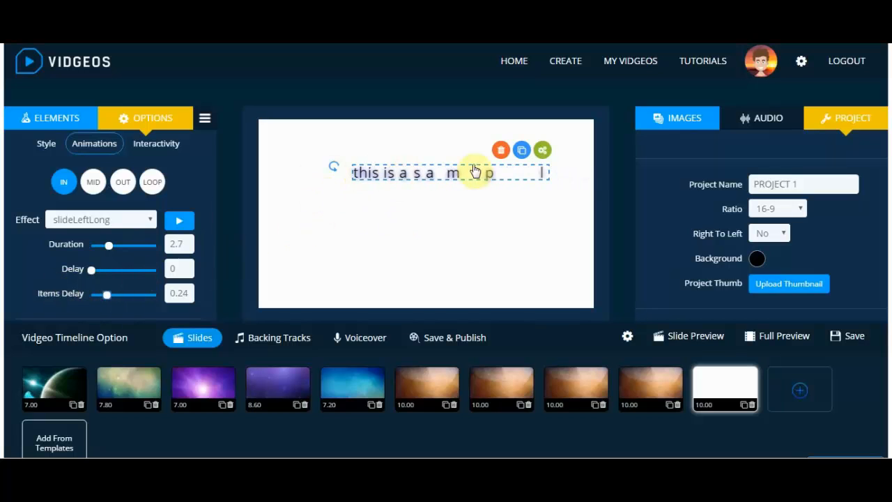
- Try the zoomInRightBounce entrance effect on the animated text
{"action": "scroll", "coordinate": [7, 261], "scroll_direction": "down", "scroll_amount": 1}
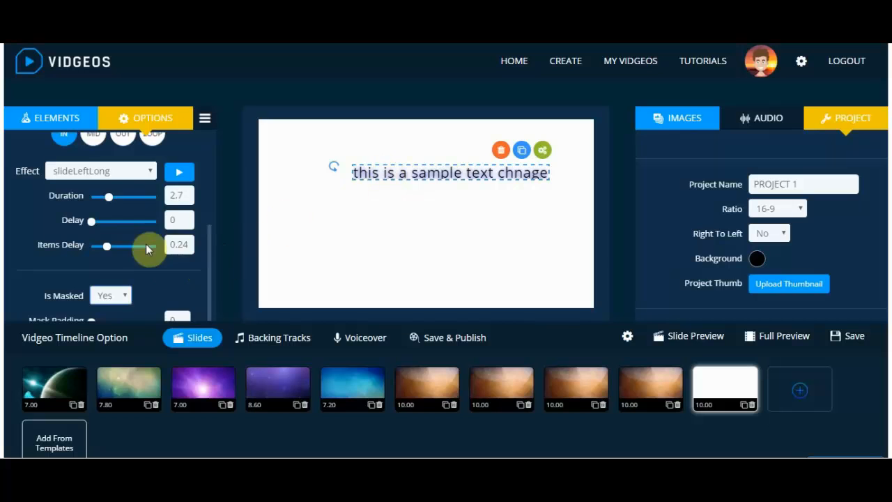
{"action": "left_click", "coordinate": [143, 171]}
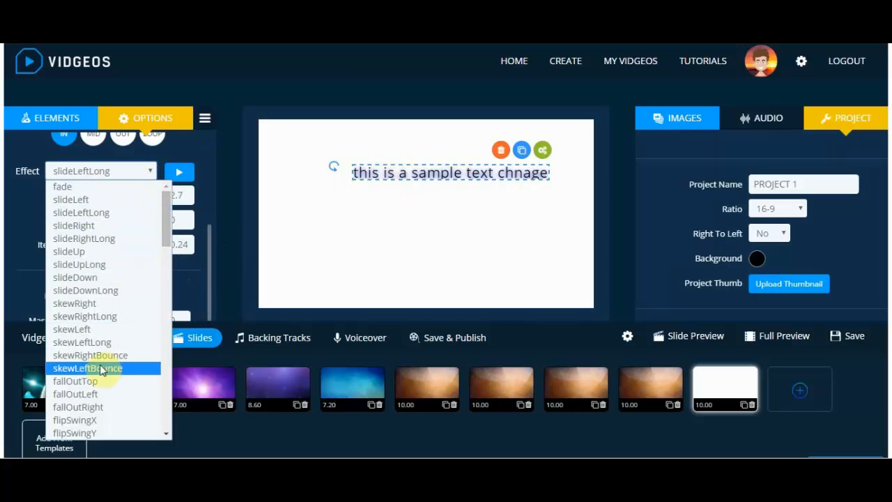
{"action": "scroll", "coordinate": [109, 359], "scroll_direction": "down", "scroll_amount": 10}
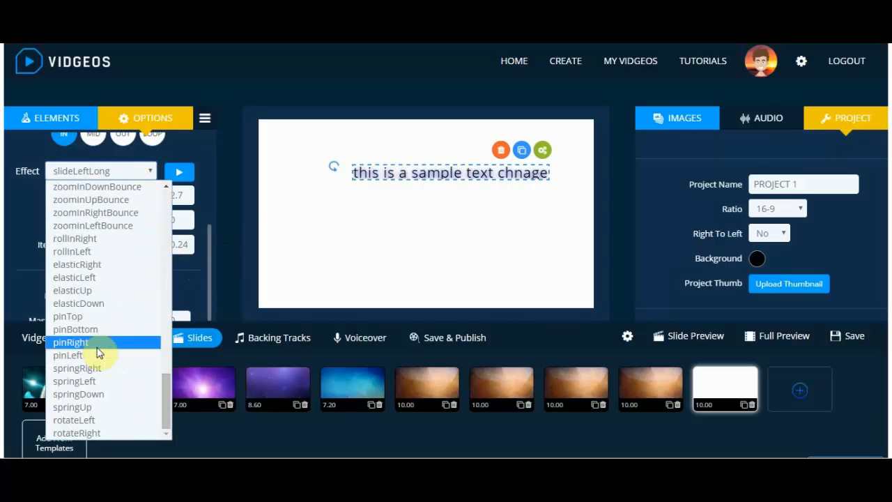
{"action": "left_click", "coordinate": [87, 213]}
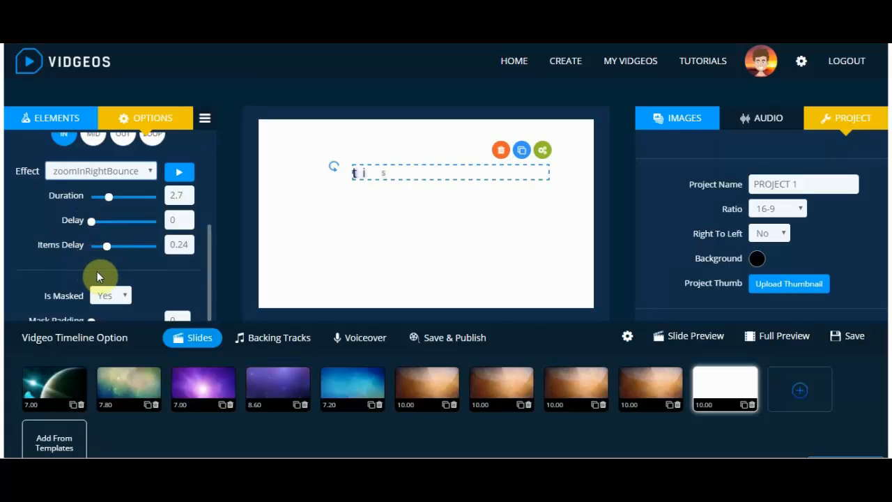
- Set the animated text's entrance effect to springDown
{"action": "left_click", "coordinate": [90, 171]}
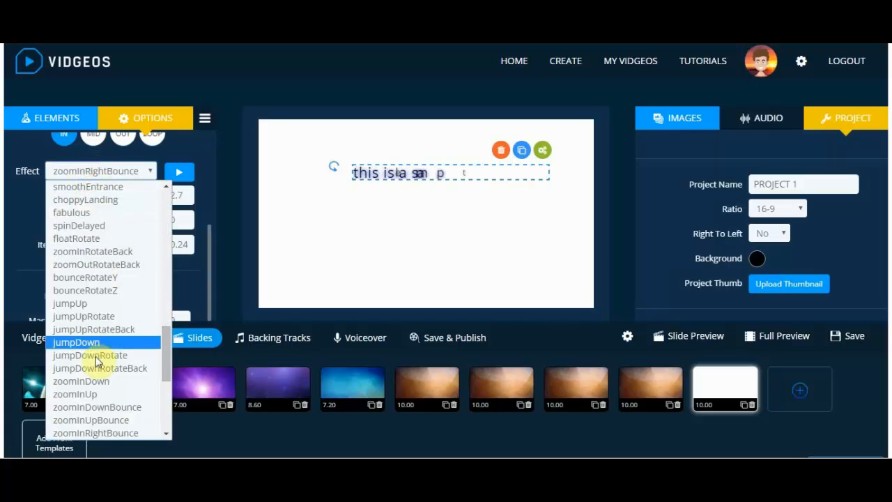
{"action": "scroll", "coordinate": [96, 360], "scroll_direction": "down", "scroll_amount": 3}
{"action": "left_click", "coordinate": [78, 394]}
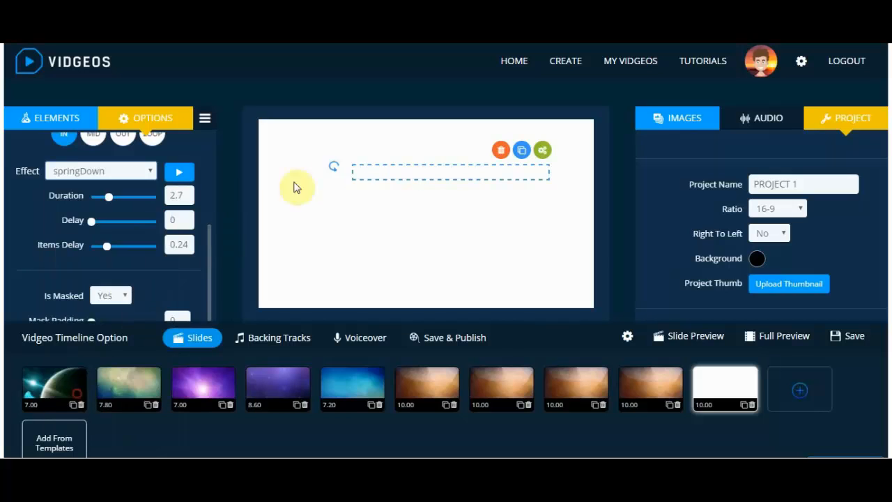
- Turn off masking for the text's entrance animation and play the springDown effect
{"action": "left_click", "coordinate": [112, 297]}
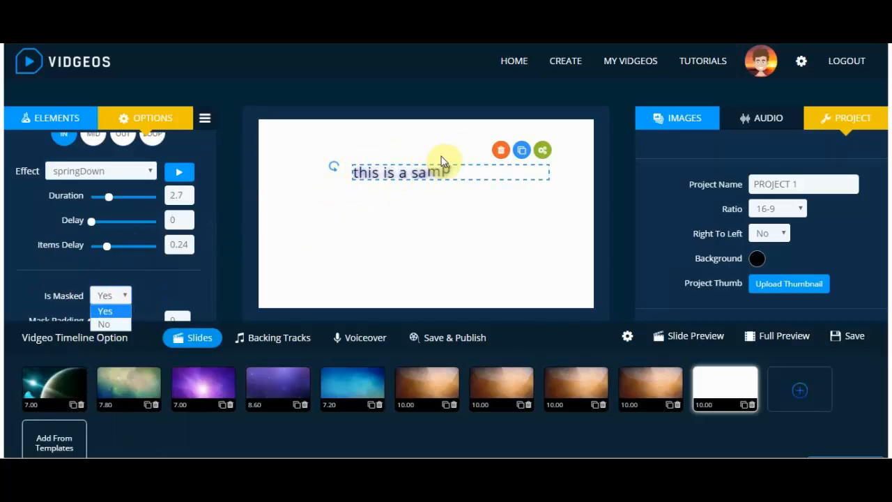
{"action": "left_click", "coordinate": [104, 324]}
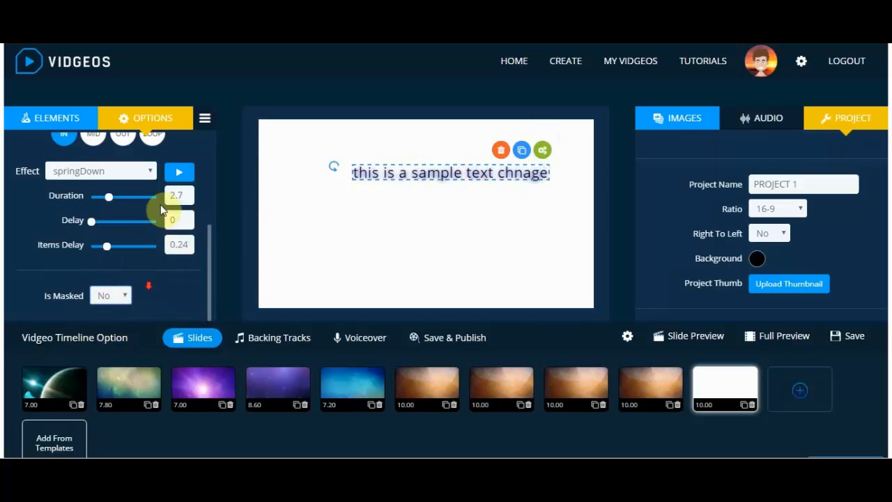
{"action": "left_click", "coordinate": [187, 178]}
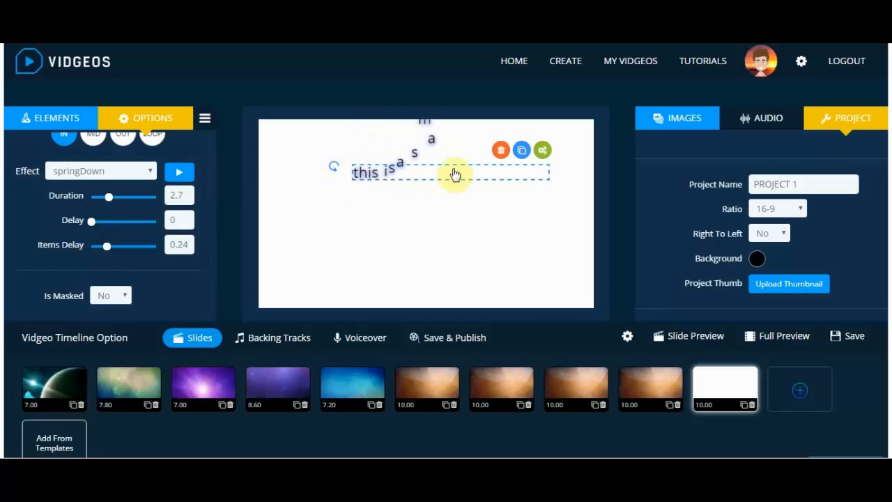
- Turn masking back on to replay the springDown effect for comparison, and switch masking off again
{"action": "left_click", "coordinate": [124, 295]}
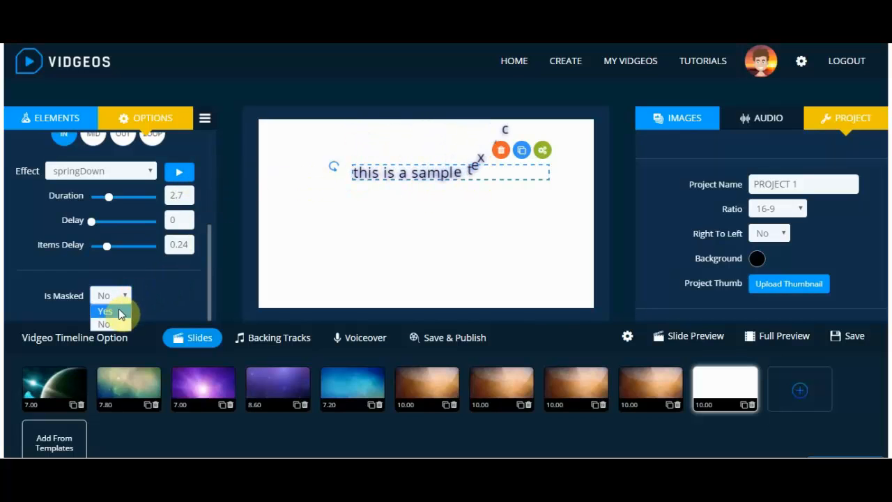
{"action": "left_click", "coordinate": [105, 311]}
{"action": "left_click", "coordinate": [178, 176]}
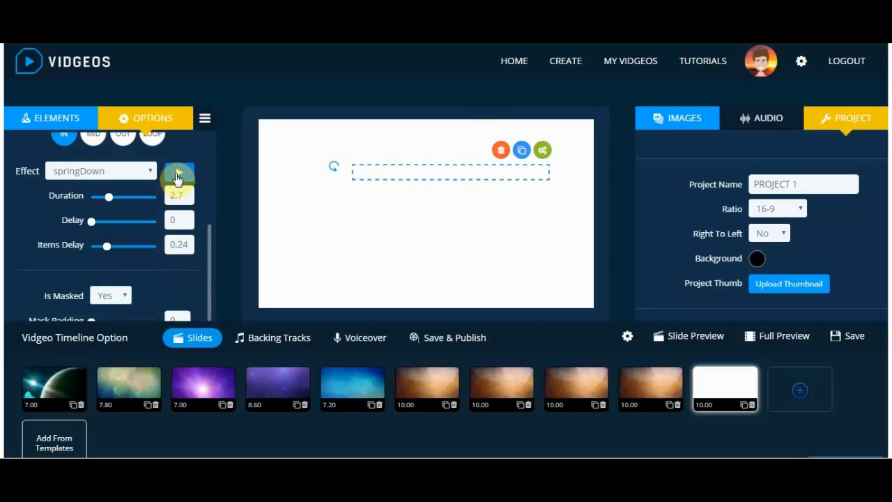
{"action": "left_click", "coordinate": [117, 295]}
{"action": "left_click", "coordinate": [112, 324]}
- Open the animated text's interactivity settings and set its hover effect to alpha50
{"action": "left_click", "coordinate": [149, 116]}
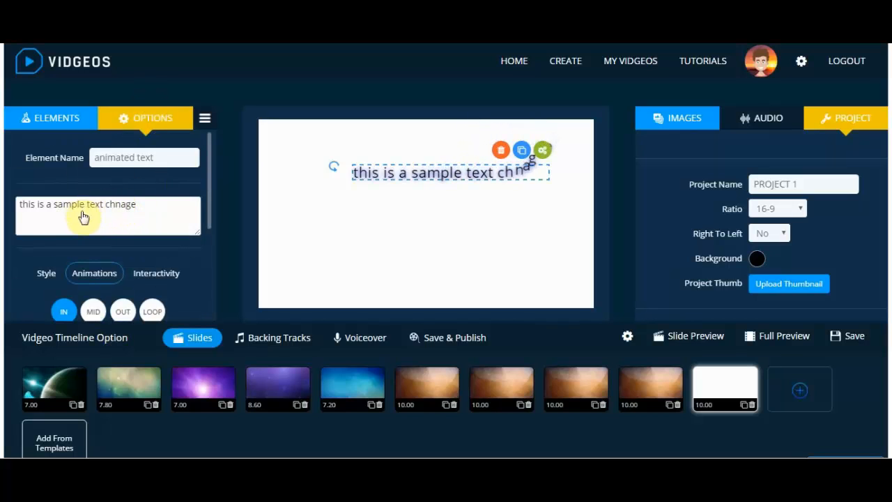
{"action": "scroll", "coordinate": [83, 215], "scroll_direction": "down", "scroll_amount": 1}
{"action": "left_click", "coordinate": [161, 208]}
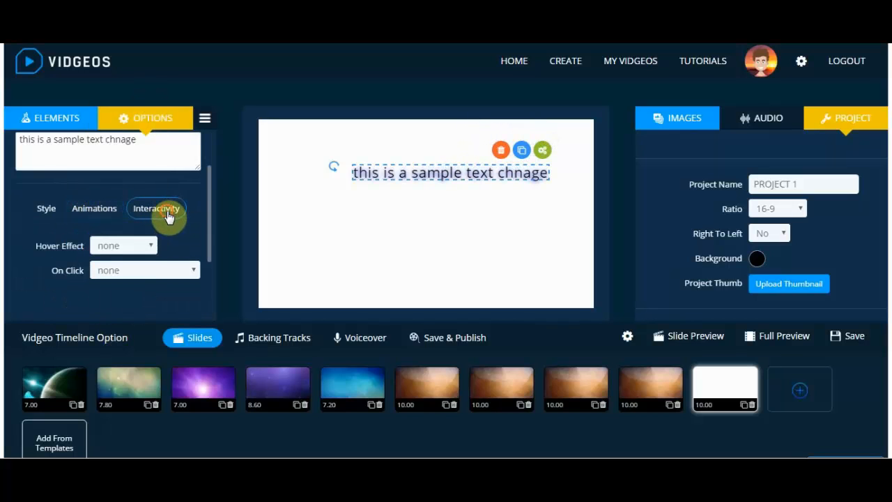
{"action": "left_click", "coordinate": [134, 246]}
{"action": "left_click", "coordinate": [130, 275]}
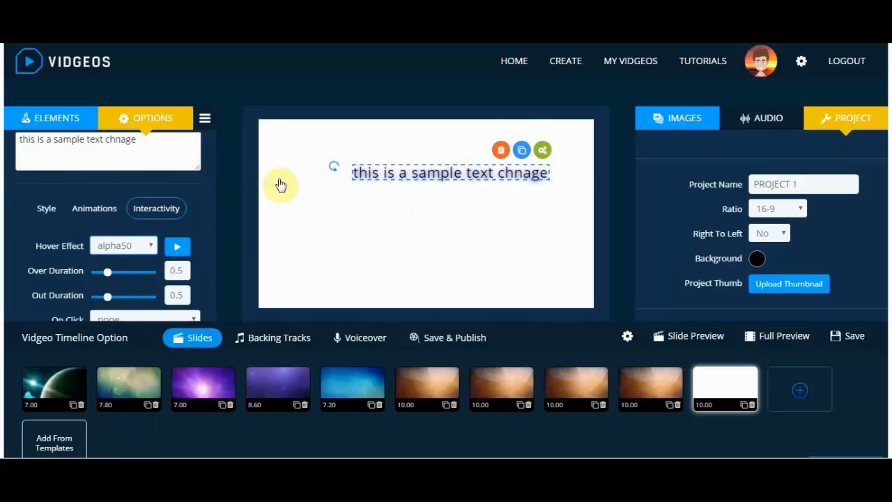
- Examine the hover durations and the available On Click actions for the animated text
{"action": "scroll", "coordinate": [61, 269], "scroll_direction": "down", "scroll_amount": 1}
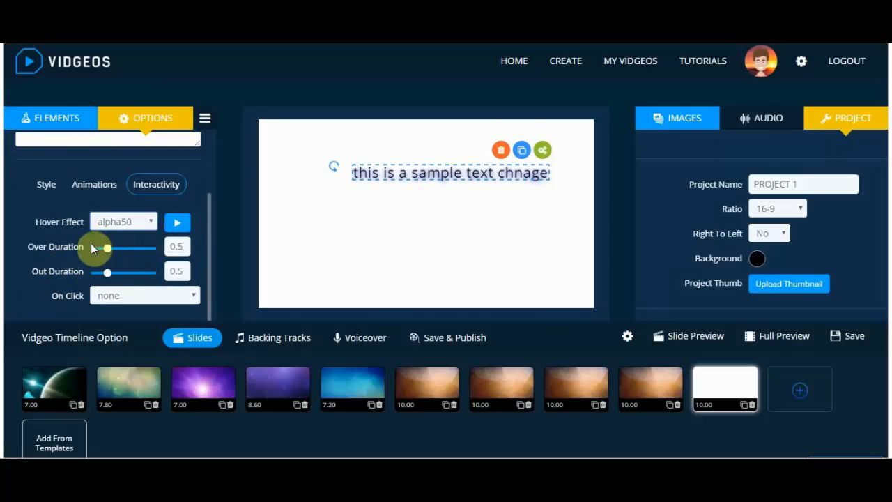
{"action": "left_click", "coordinate": [135, 294]}
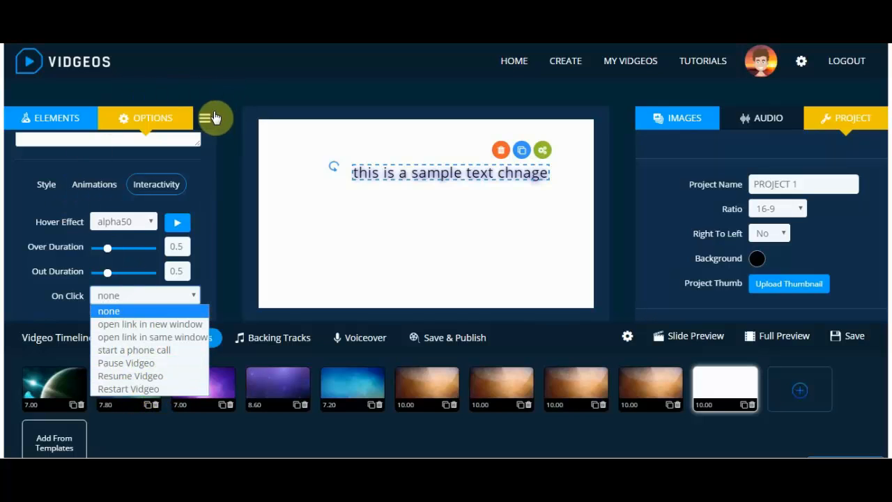
{"action": "scroll", "coordinate": [69, 233], "scroll_direction": "up", "scroll_amount": 2}
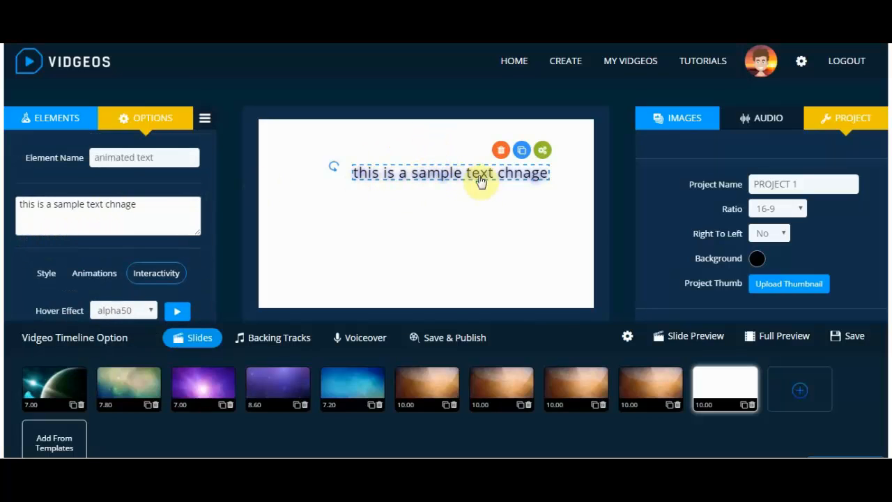
- Inspect the countdown, helicopter icon and logo image settings on the sixth slide, and view the seventh slide's button element
{"action": "left_click", "coordinate": [432, 392]}
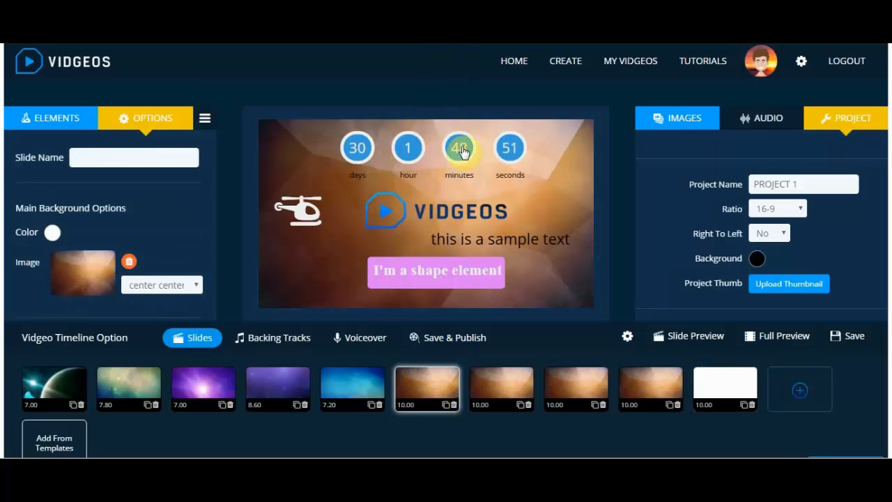
{"action": "left_click", "coordinate": [355, 147]}
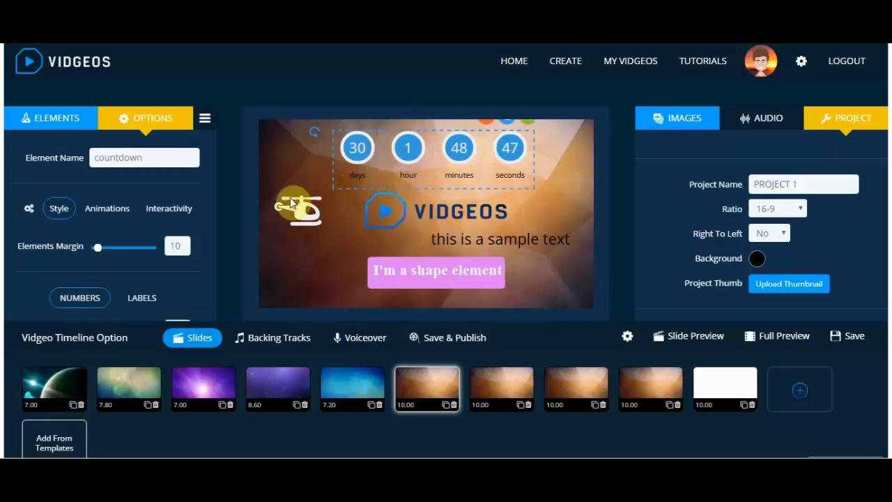
{"action": "left_click", "coordinate": [303, 215]}
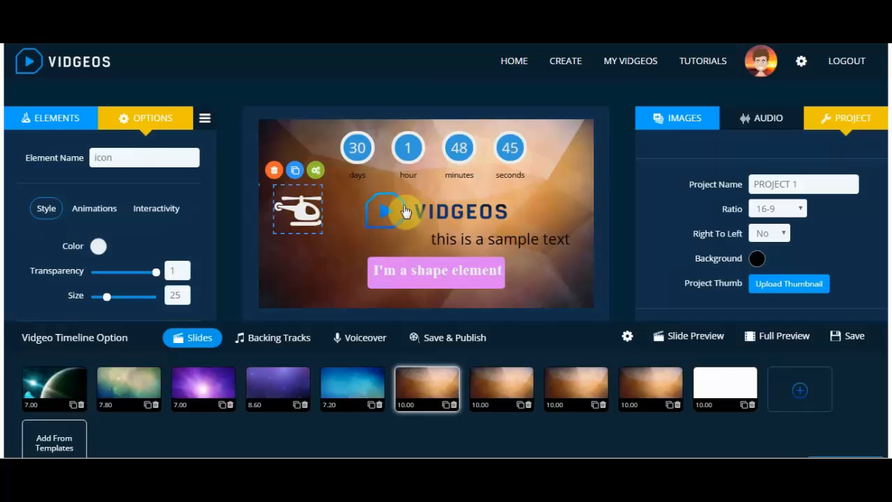
{"action": "left_click", "coordinate": [486, 215]}
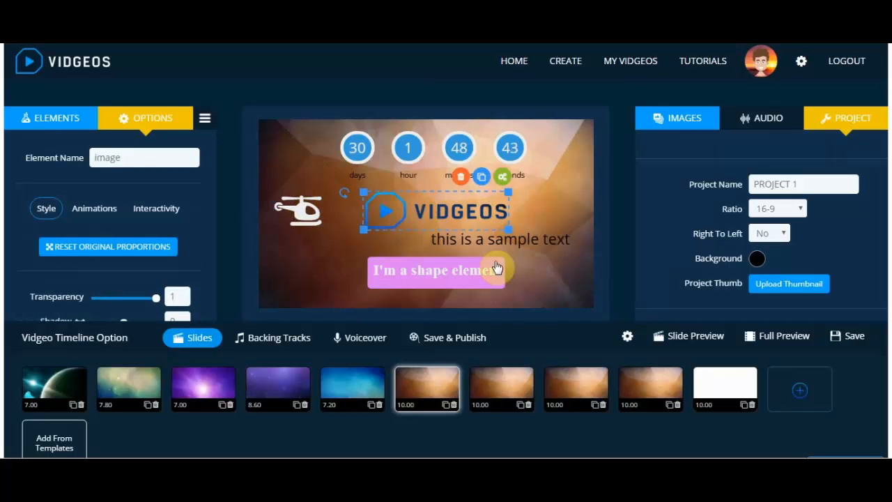
{"action": "left_click", "coordinate": [505, 388]}
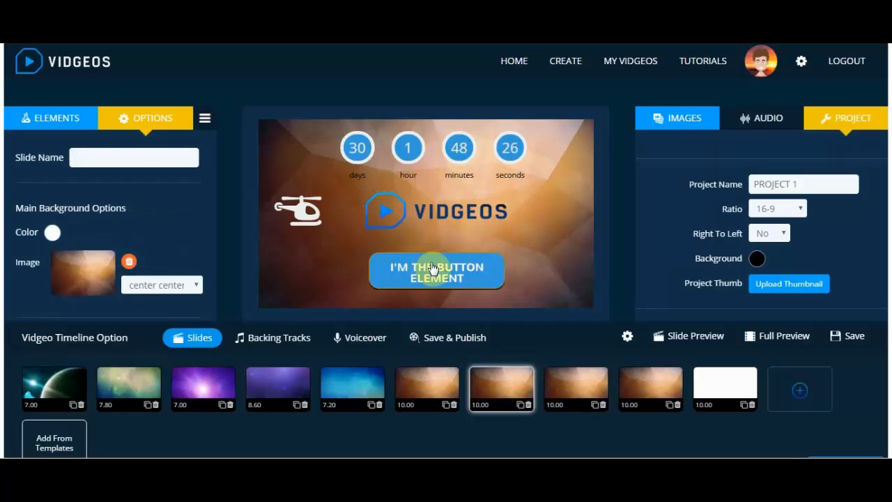
- Open the eighth slide's email form element and review its input, button and thank-you style settings
{"action": "left_click", "coordinate": [577, 394]}
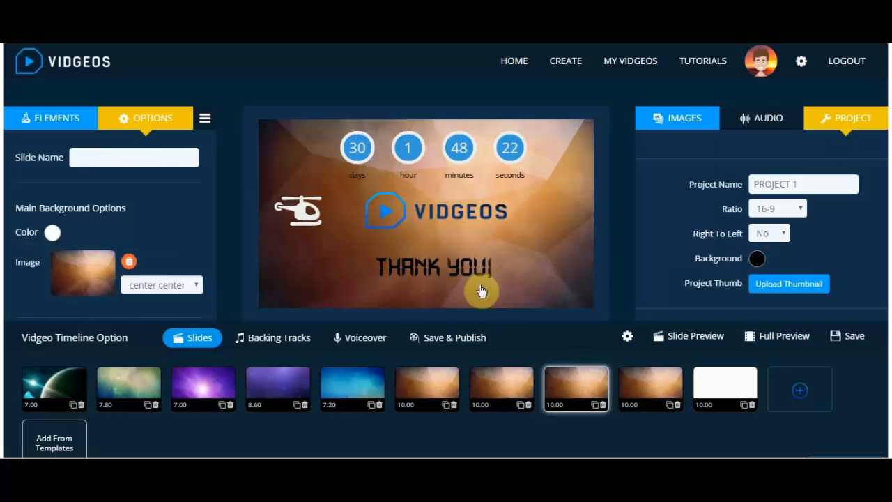
{"action": "left_click", "coordinate": [428, 264]}
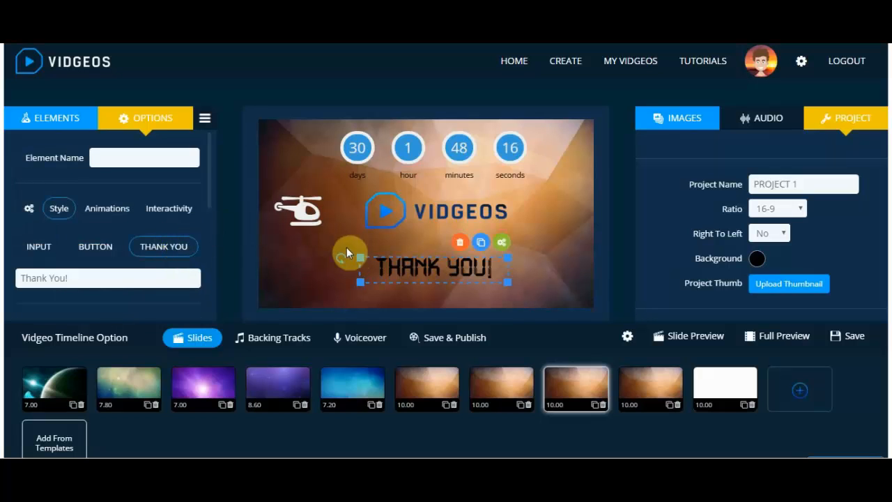
{"action": "scroll", "coordinate": [77, 223], "scroll_direction": "down", "scroll_amount": 1}
{"action": "left_click", "coordinate": [35, 181]}
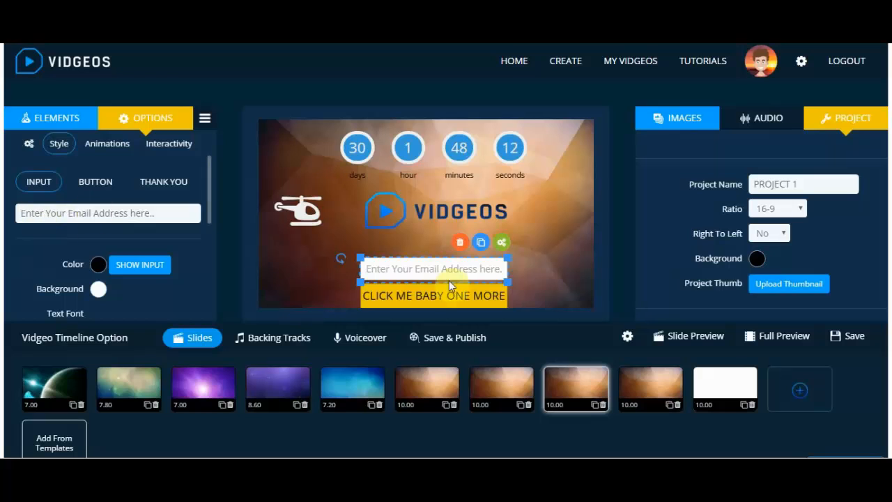
{"action": "left_click", "coordinate": [95, 182]}
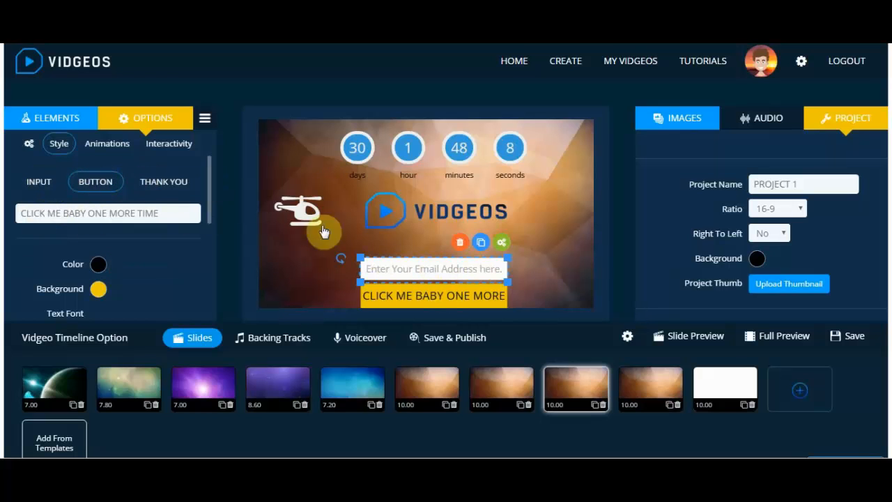
{"action": "left_click", "coordinate": [158, 186]}
- Examine the thank-you message's text, font and sizing options
{"action": "scroll", "coordinate": [30, 247], "scroll_direction": "down", "scroll_amount": 1}
{"action": "scroll", "coordinate": [31, 241], "scroll_direction": "up", "scroll_amount": 1}
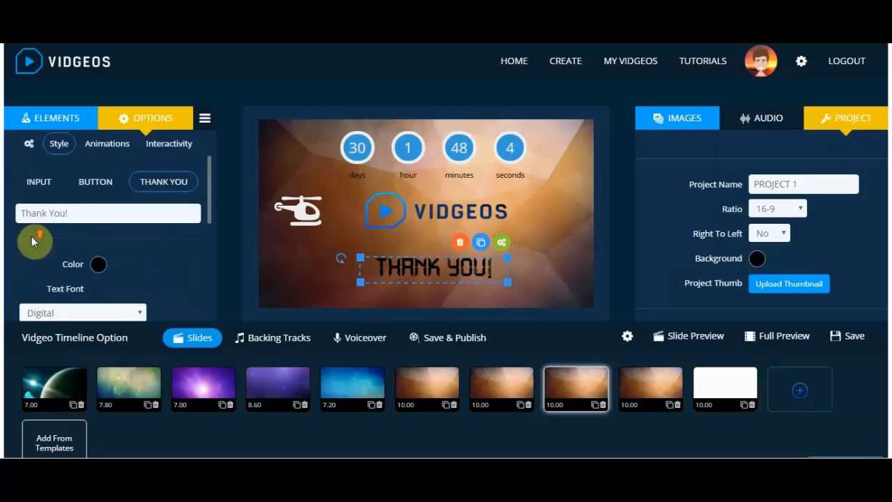
{"action": "scroll", "coordinate": [31, 241], "scroll_direction": "down", "scroll_amount": 3}
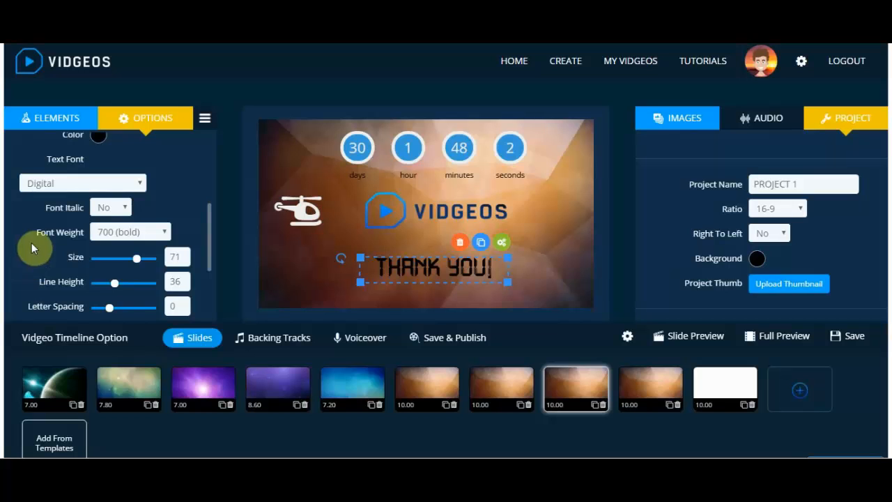
{"action": "left_click", "coordinate": [101, 184]}
{"action": "left_click", "coordinate": [99, 183]}
{"action": "scroll", "coordinate": [52, 233], "scroll_direction": "down", "scroll_amount": 3}
{"action": "scroll", "coordinate": [52, 233], "scroll_direction": "up", "scroll_amount": 5}
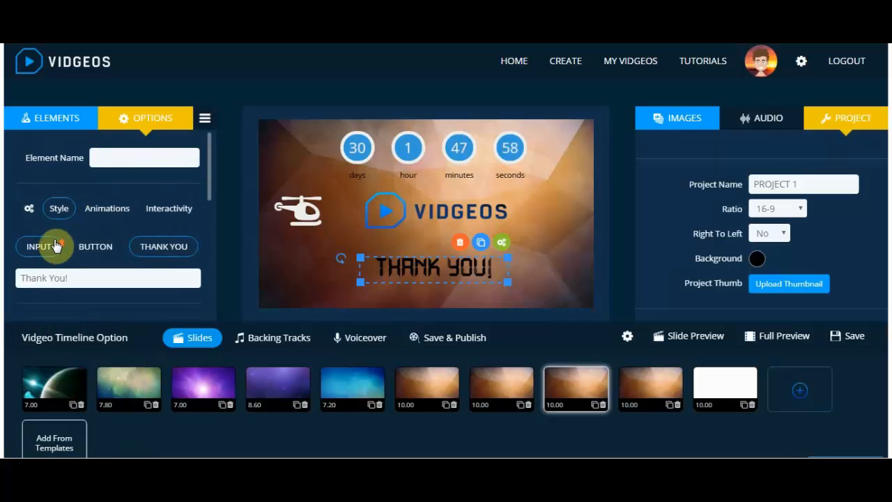
- View the email form's animation settings and examine its interactivity options, including the hover effect and On Click action
{"action": "left_click", "coordinate": [106, 209]}
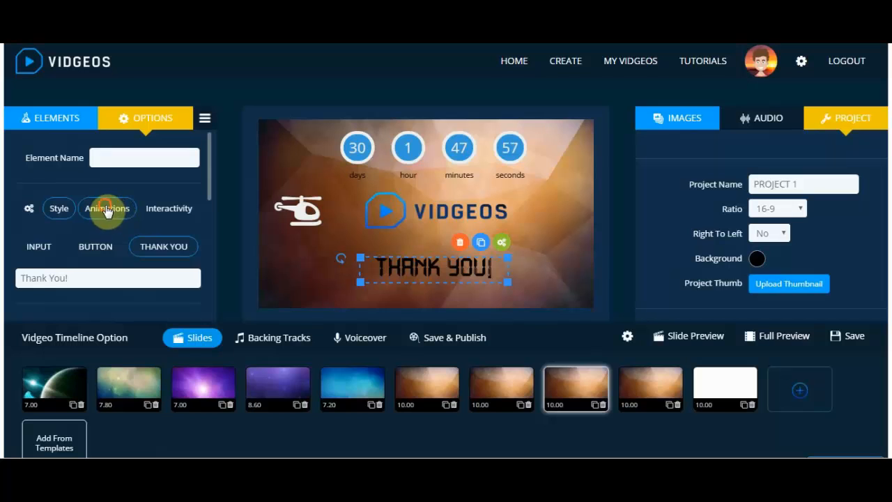
{"action": "left_click", "coordinate": [167, 209]}
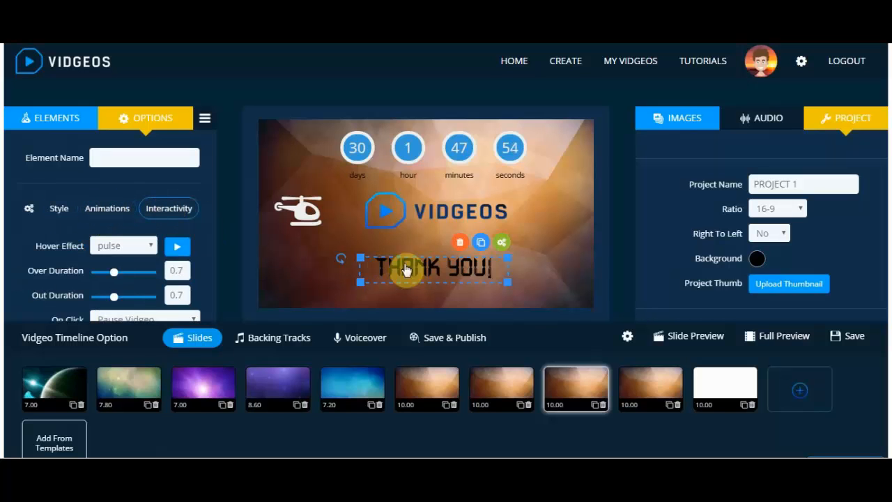
{"action": "scroll", "coordinate": [45, 244], "scroll_direction": "down", "scroll_amount": 1}
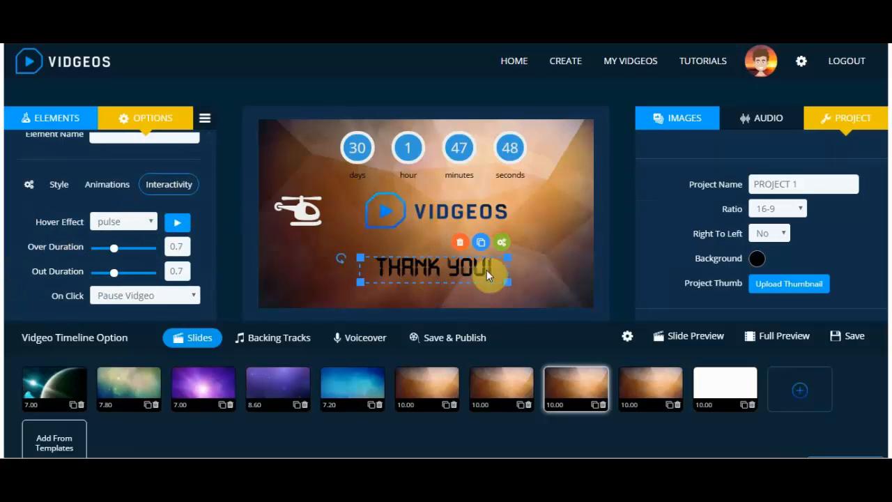
- Shift the row of social icons slightly left and up on the ninth slide, and open its list of social networks
{"action": "left_click", "coordinate": [649, 387]}
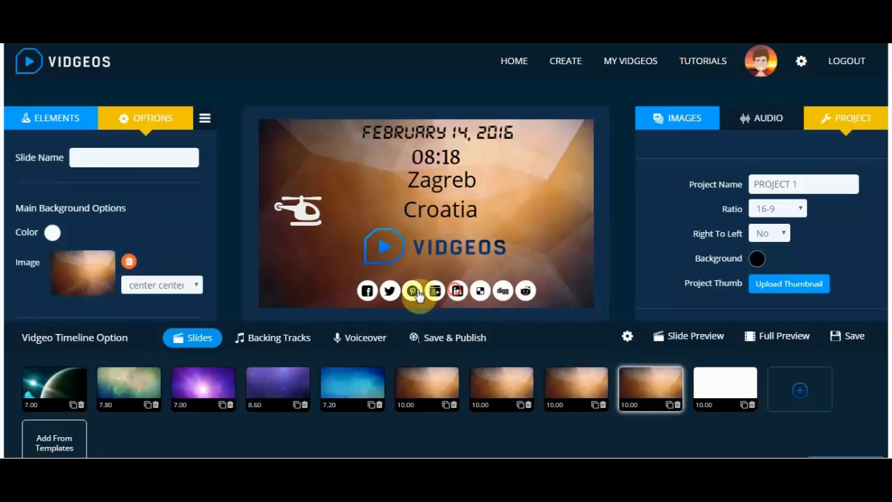
{"action": "left_click", "coordinate": [411, 291]}
{"action": "left_click_drag", "start_coordinate": [402, 292], "coordinate": [435, 290]}
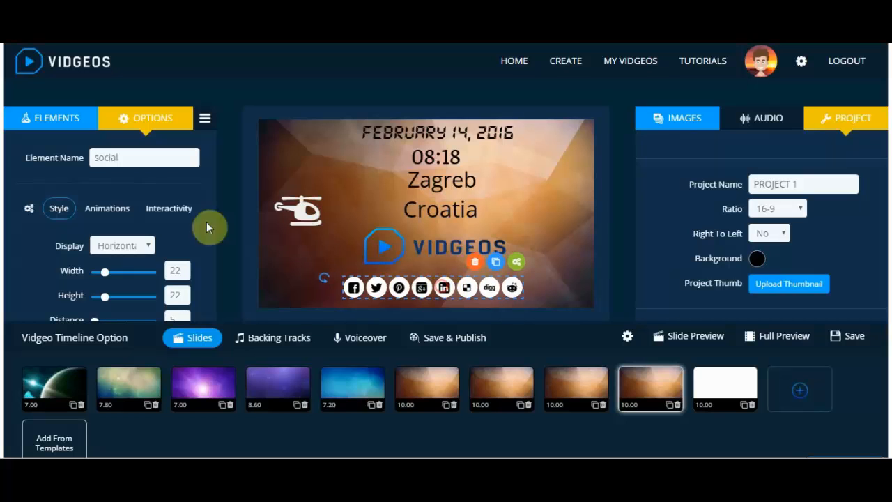
{"action": "left_click", "coordinate": [26, 211]}
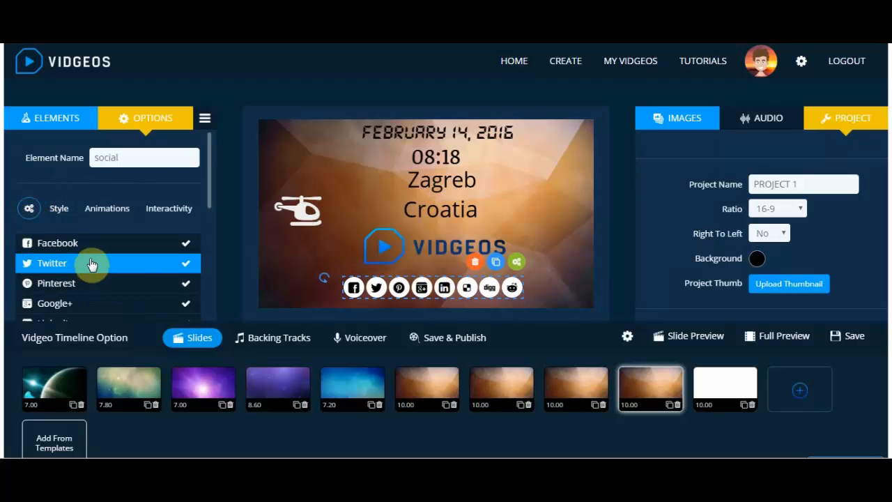
- Remove Twitter and LinkedIn from the social icons element on the ninth slide
{"action": "scroll", "coordinate": [92, 258], "scroll_direction": "down", "scroll_amount": 2}
{"action": "scroll", "coordinate": [28, 198], "scroll_direction": "up", "scroll_amount": 3}
{"action": "scroll", "coordinate": [35, 213], "scroll_direction": "down", "scroll_amount": 2}
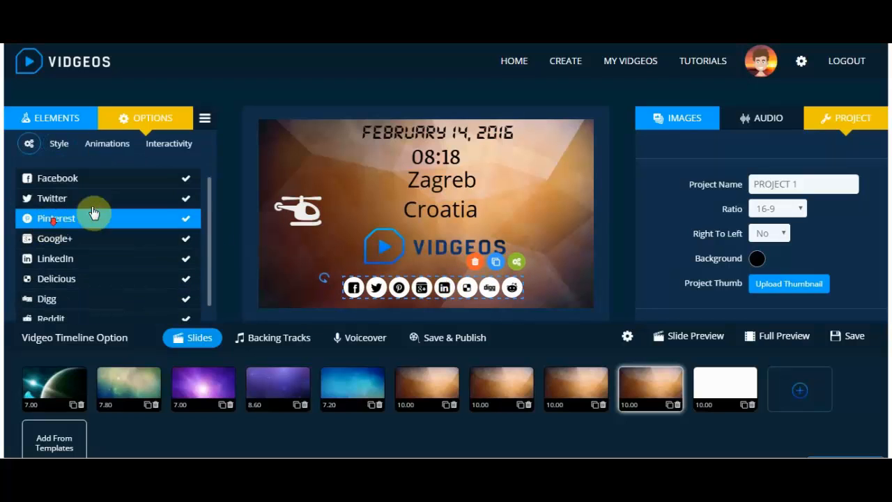
{"action": "left_click", "coordinate": [188, 200]}
{"action": "left_click", "coordinate": [185, 259]}
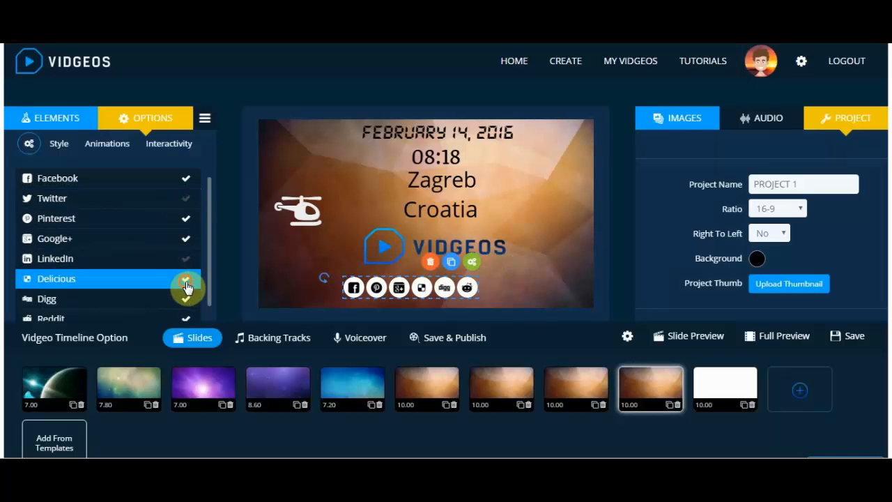
- Review the social icons' style, animation and interactivity settings, and select the date text on the slide
{"action": "scroll", "coordinate": [68, 218], "scroll_direction": "up", "scroll_amount": 3}
{"action": "left_click", "coordinate": [62, 208]}
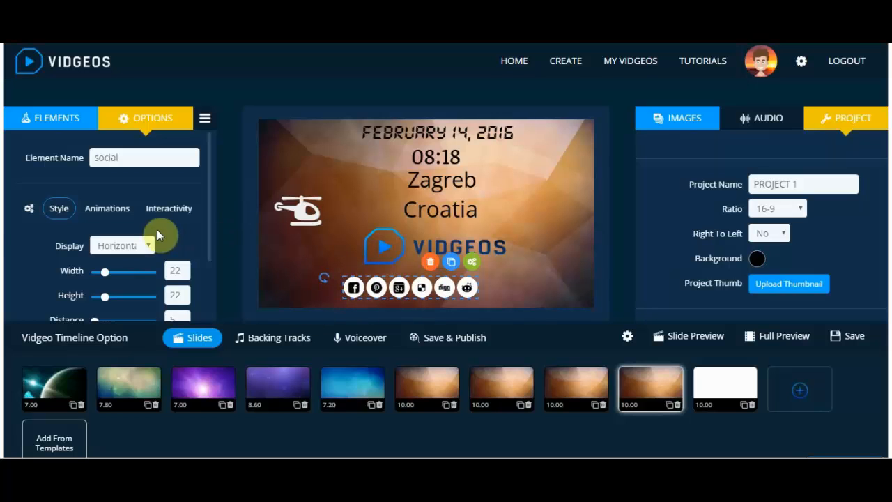
{"action": "scroll", "coordinate": [15, 229], "scroll_direction": "down", "scroll_amount": 1}
{"action": "scroll", "coordinate": [15, 229], "scroll_direction": "up", "scroll_amount": 1}
{"action": "left_click", "coordinate": [108, 209]}
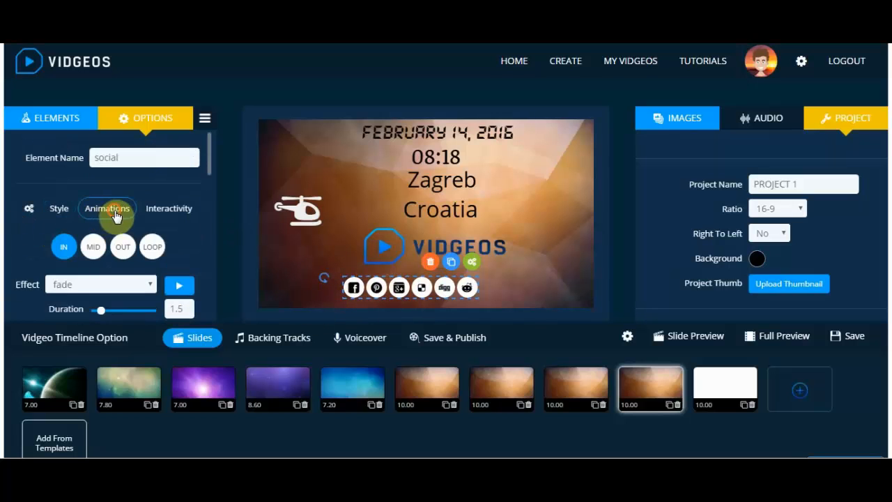
{"action": "left_click", "coordinate": [180, 216]}
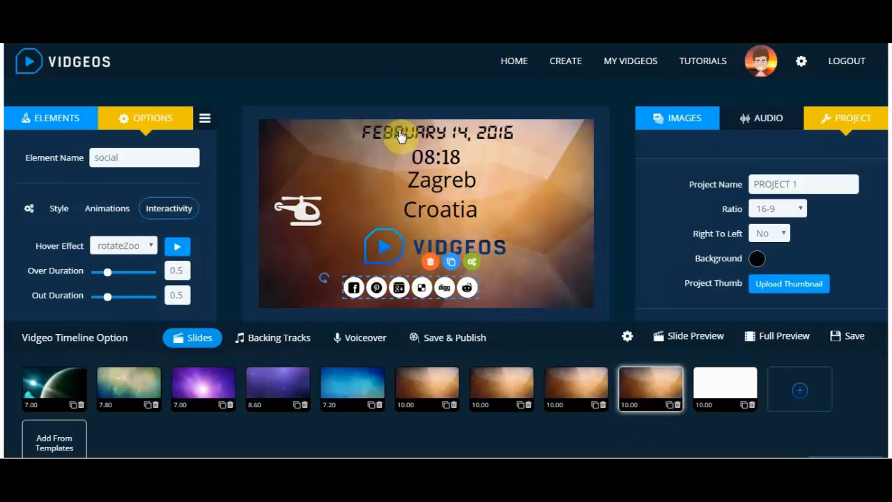
{"action": "left_click", "coordinate": [442, 135]}
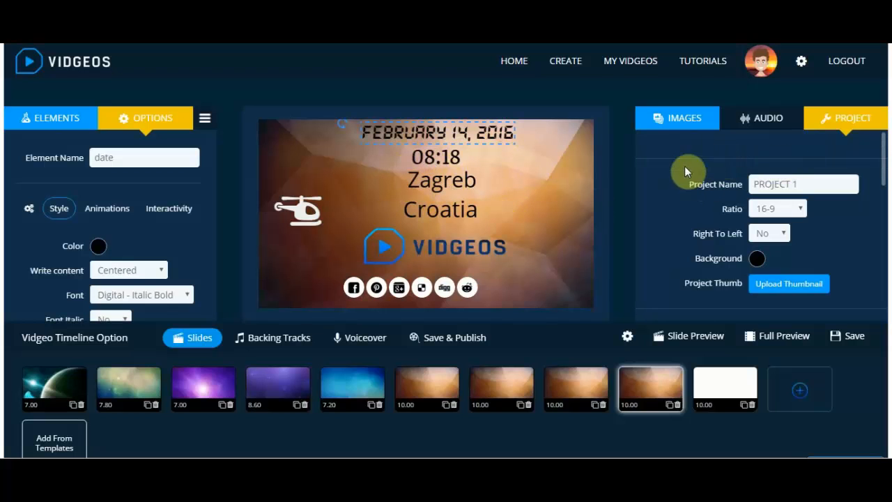
- Add a new slide at the end of the timeline and set the ready-to-use planet image as its background
{"action": "left_click", "coordinate": [676, 119]}
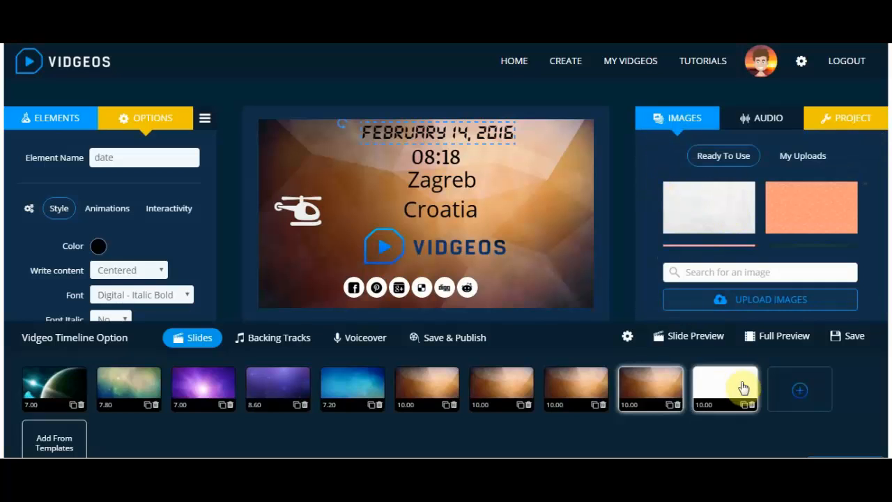
{"action": "left_click", "coordinate": [803, 390]}
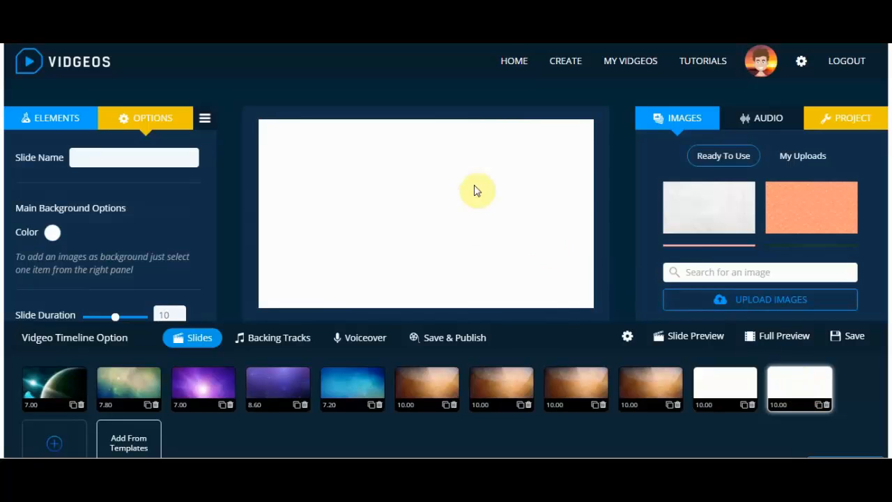
{"action": "scroll", "coordinate": [703, 202], "scroll_direction": "down", "scroll_amount": 2}
{"action": "scroll", "coordinate": [728, 207], "scroll_direction": "down", "scroll_amount": 2}
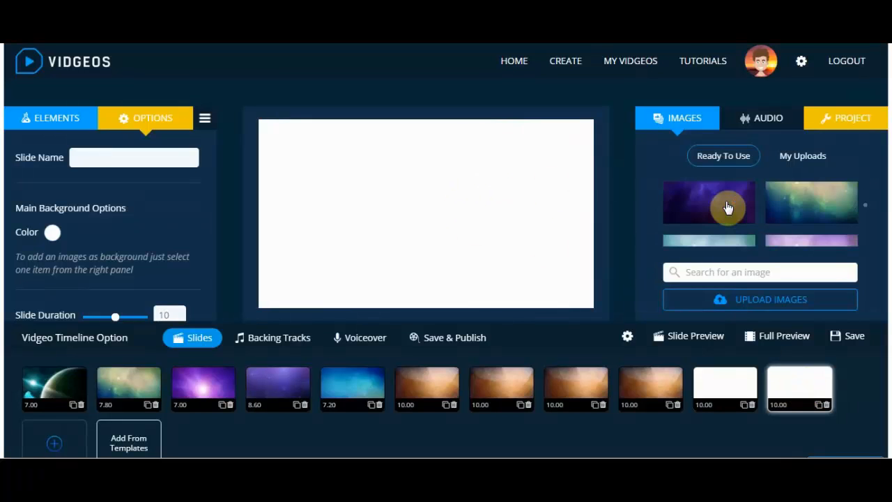
{"action": "left_click", "coordinate": [705, 210]}
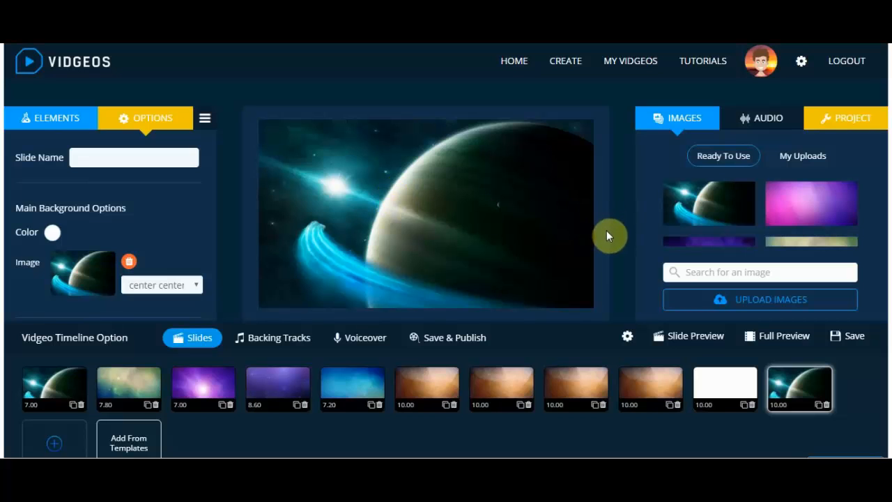
- Browse the ready-to-use audio tracks and view the add options for "A journey embarks"
{"action": "left_click", "coordinate": [763, 118]}
{"action": "scroll", "coordinate": [704, 212], "scroll_direction": "down", "scroll_amount": 3}
{"action": "scroll", "coordinate": [690, 218], "scroll_direction": "down", "scroll_amount": 5}
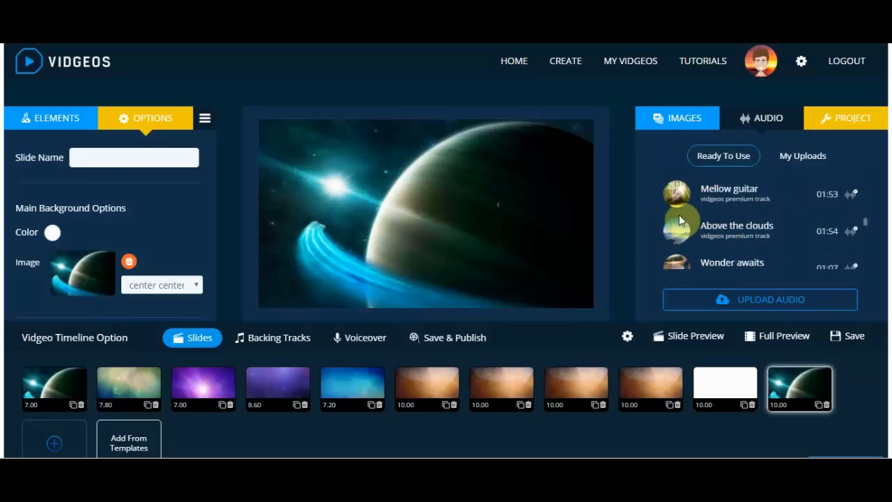
{"action": "scroll", "coordinate": [680, 220], "scroll_direction": "down", "scroll_amount": 5}
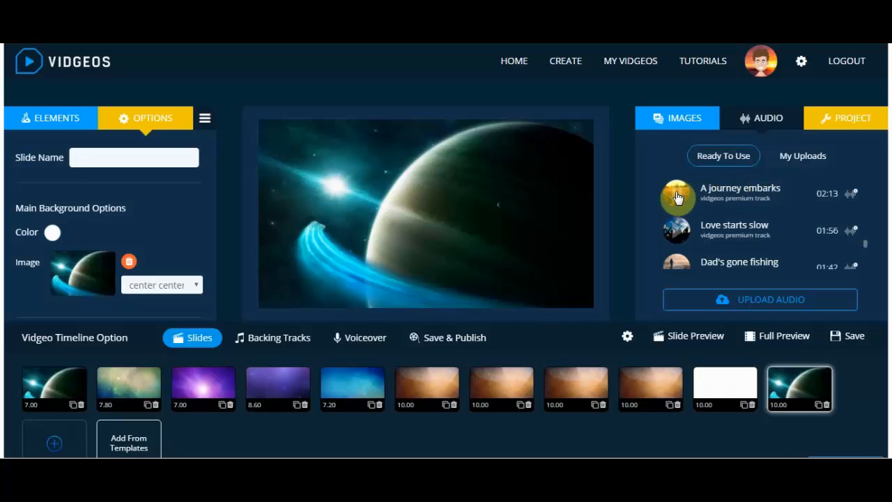
{"action": "left_click", "coordinate": [853, 193]}
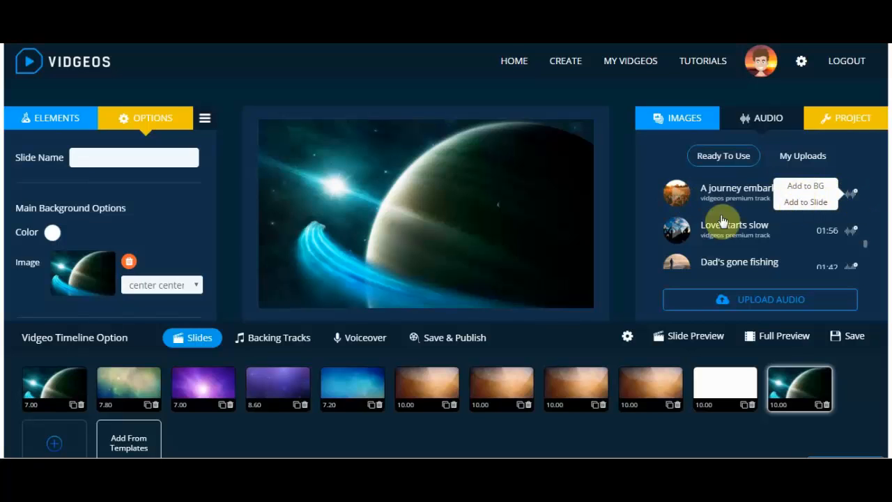
- Examine the "Above the clouds" backing track in the Audio Editor, and view the voiceover and slide preview options
{"action": "left_click", "coordinate": [269, 340]}
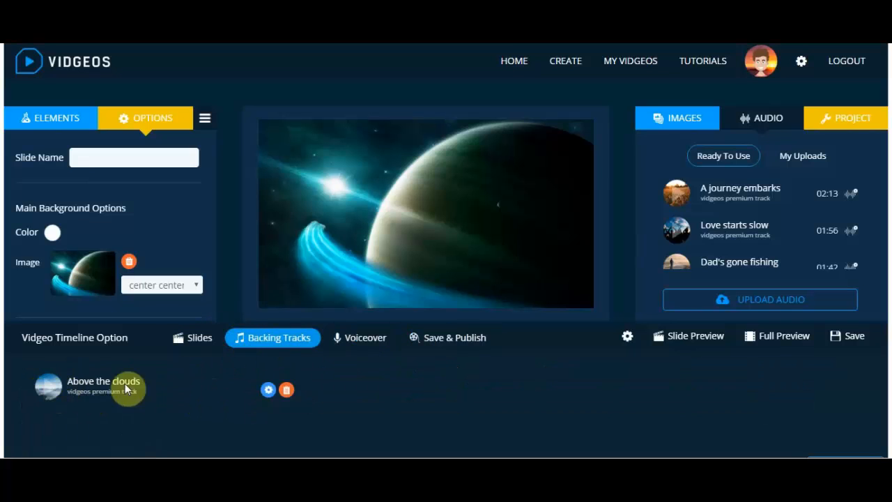
{"action": "left_click", "coordinate": [270, 394]}
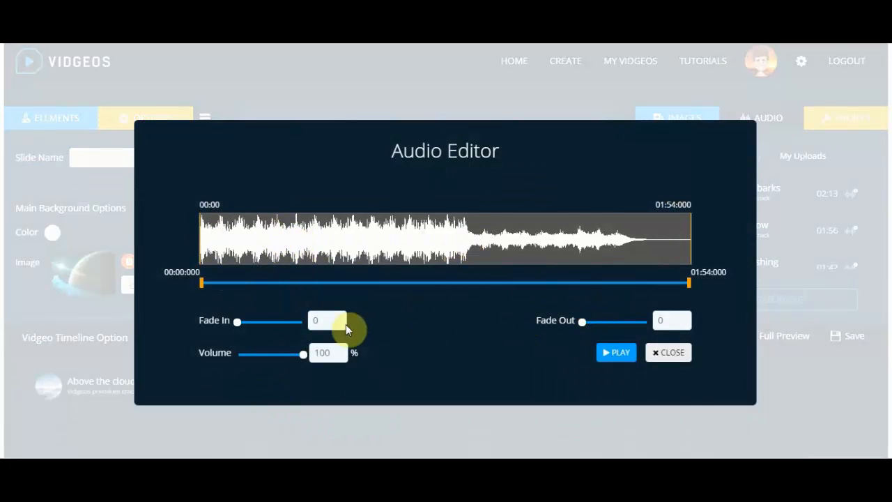
{"action": "left_click", "coordinate": [663, 359]}
{"action": "left_click", "coordinate": [362, 339]}
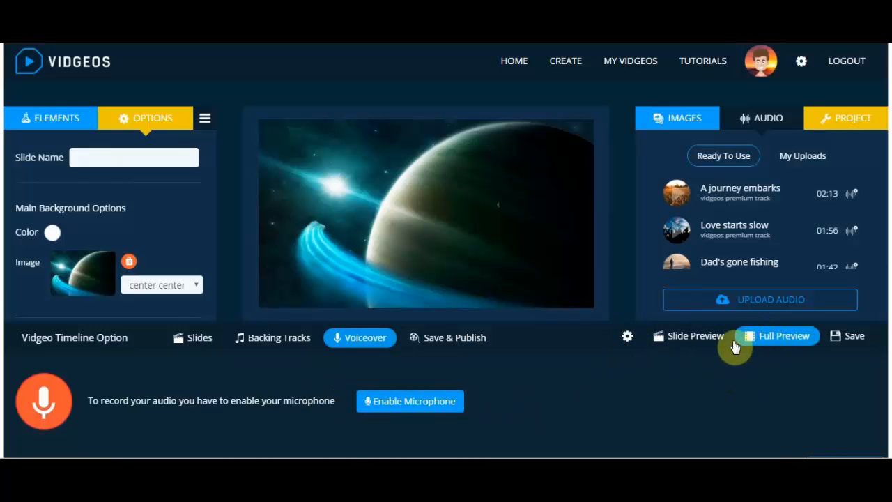
{"action": "left_click", "coordinate": [689, 338]}
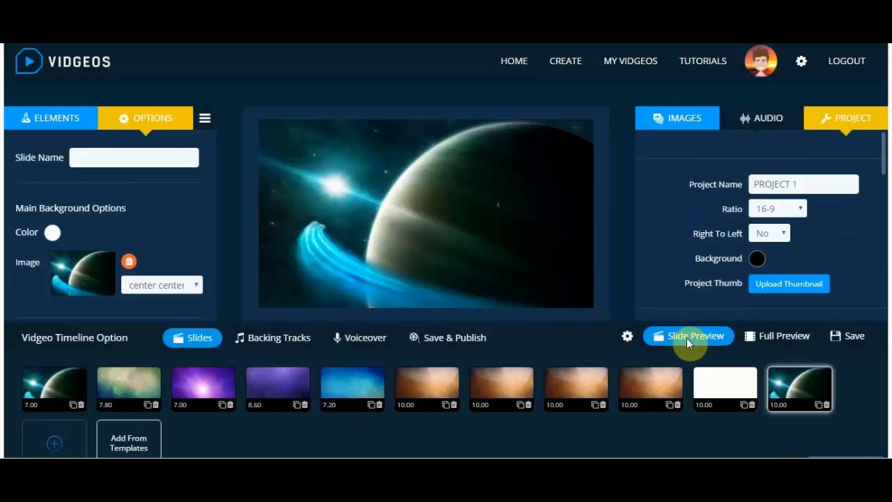
- Review the project settings for ratio, thumbnail, player icons, icon visibility and player colors
{"action": "left_click", "coordinate": [855, 119]}
{"action": "left_click", "coordinate": [798, 206]}
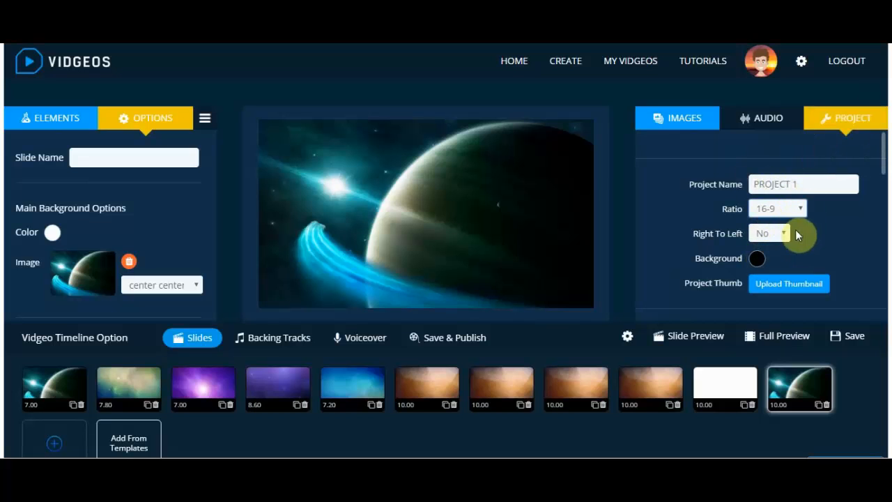
{"action": "scroll", "coordinate": [751, 239], "scroll_direction": "down", "scroll_amount": 1}
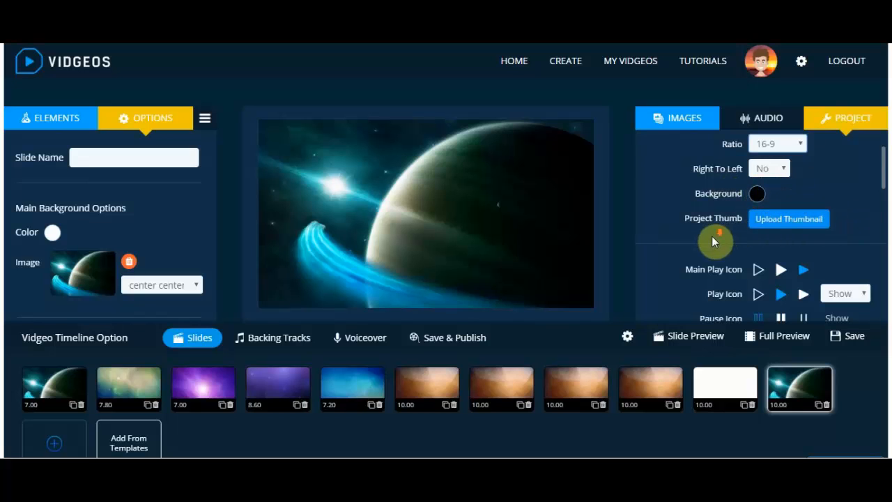
{"action": "scroll", "coordinate": [713, 238], "scroll_direction": "down", "scroll_amount": 1}
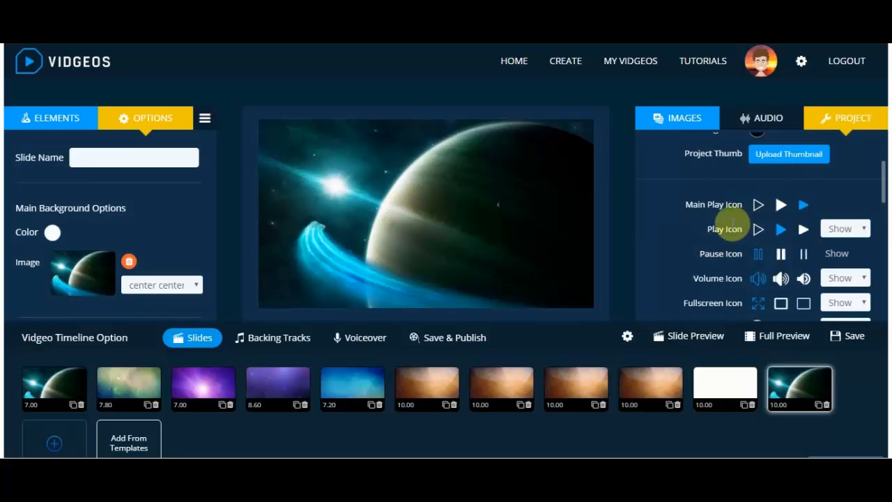
{"action": "scroll", "coordinate": [802, 249], "scroll_direction": "down", "scroll_amount": 1}
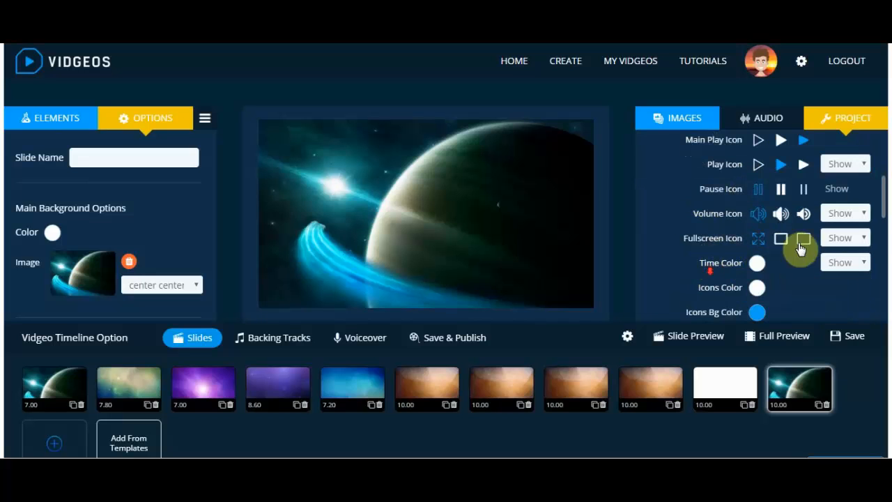
{"action": "scroll", "coordinate": [725, 219], "scroll_direction": "down", "scroll_amount": 2}
{"action": "scroll", "coordinate": [767, 209], "scroll_direction": "up", "scroll_amount": 2}
{"action": "left_click", "coordinate": [851, 179]}
- Try out the preload icon styles from Ball Clip Rotate Pulse through to Pacman
{"action": "scroll", "coordinate": [745, 223], "scroll_direction": "down", "scroll_amount": 3}
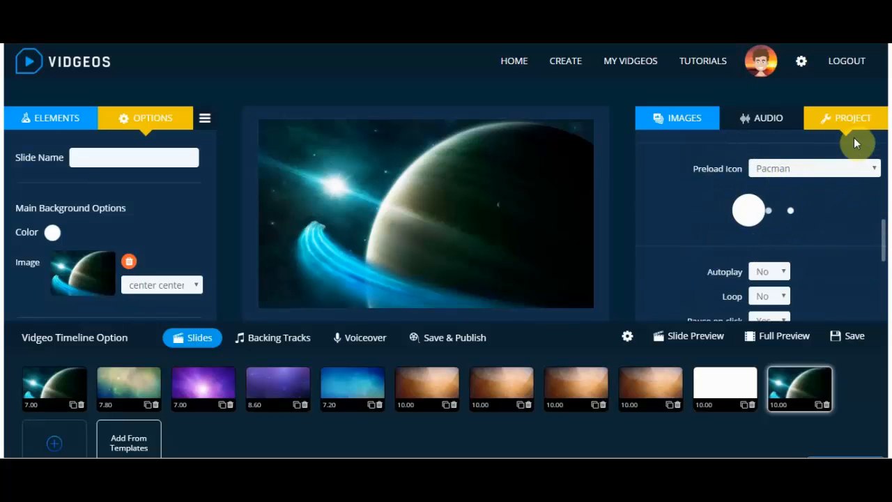
{"action": "left_click", "coordinate": [826, 169]}
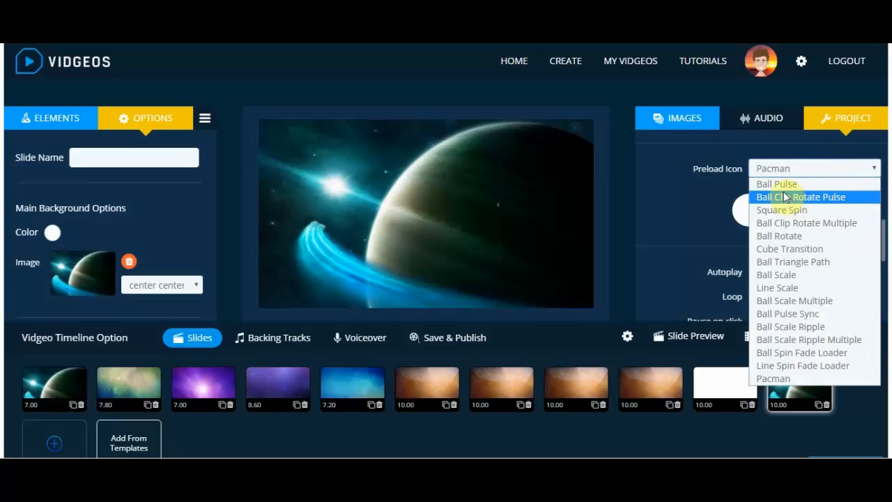
{"action": "left_click", "coordinate": [784, 196]}
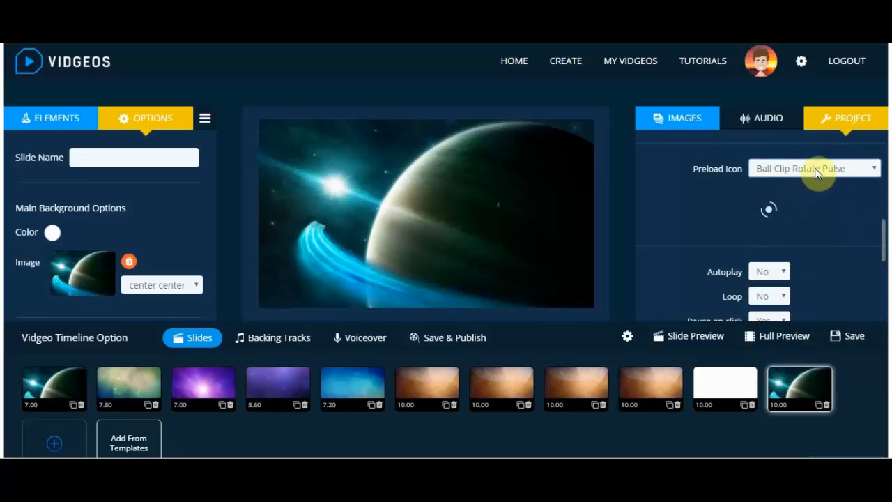
{"action": "key", "text": "Down"}
{"action": "key", "text": "Down"}
{"action": "key", "text": "Down"}
{"action": "key", "text": "Down"}
{"action": "key", "text": "Down"}
{"action": "key", "text": "Down"}
{"action": "key", "text": "Down"}
{"action": "key", "text": "Down"}
{"action": "key", "text": "Down"}
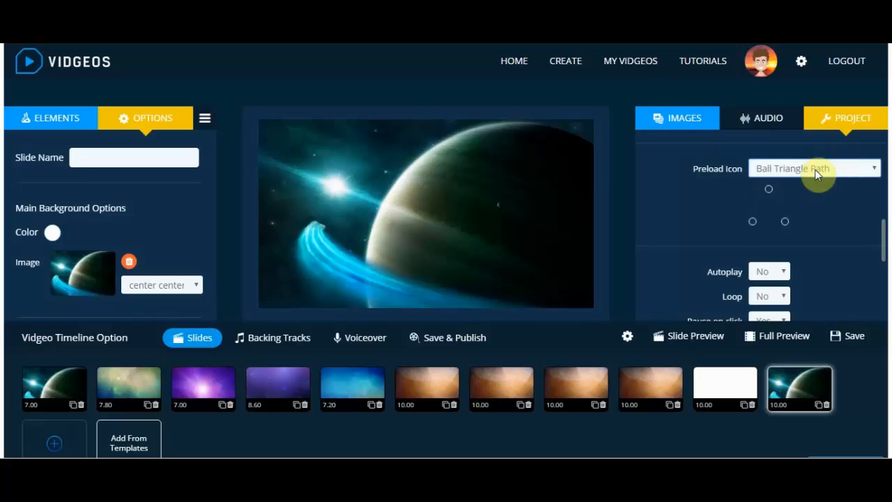
{"action": "key", "text": "Down"}
{"action": "key", "text": "Down"}
{"action": "key", "text": "Down"}
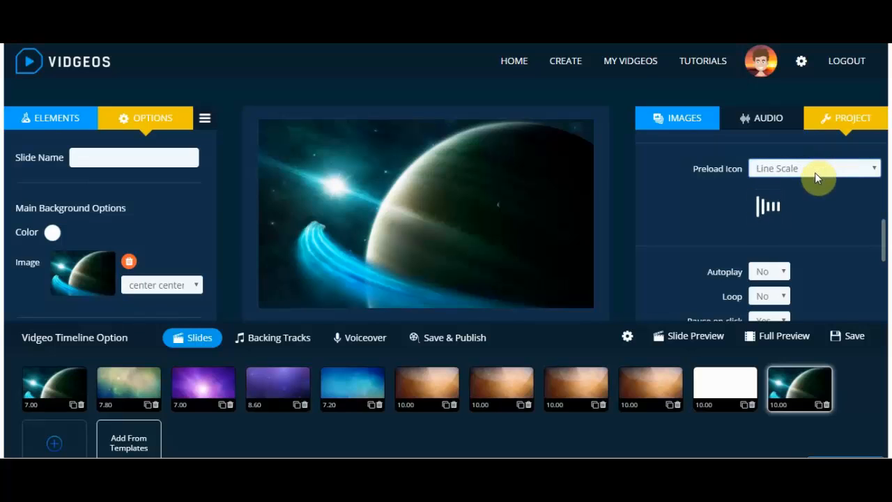
{"action": "key", "text": "Down"}
{"action": "key", "text": "Down"}
{"action": "key", "text": "Down"}
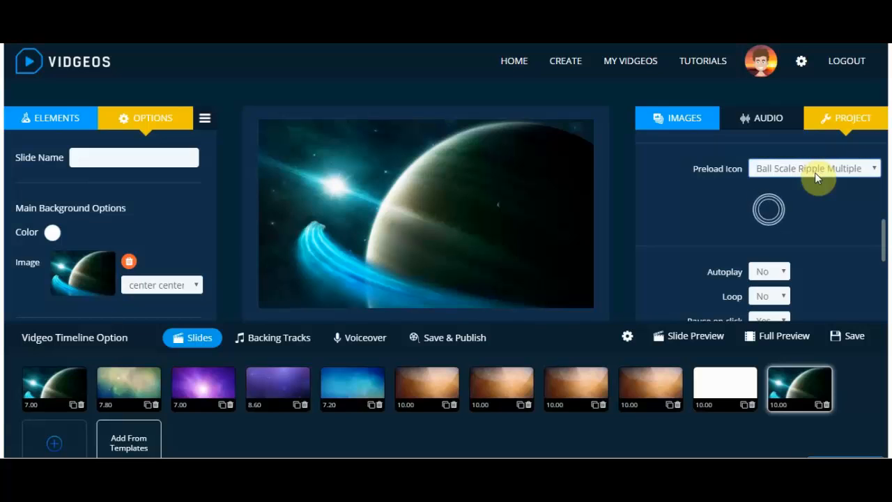
{"action": "key", "text": "Down"}
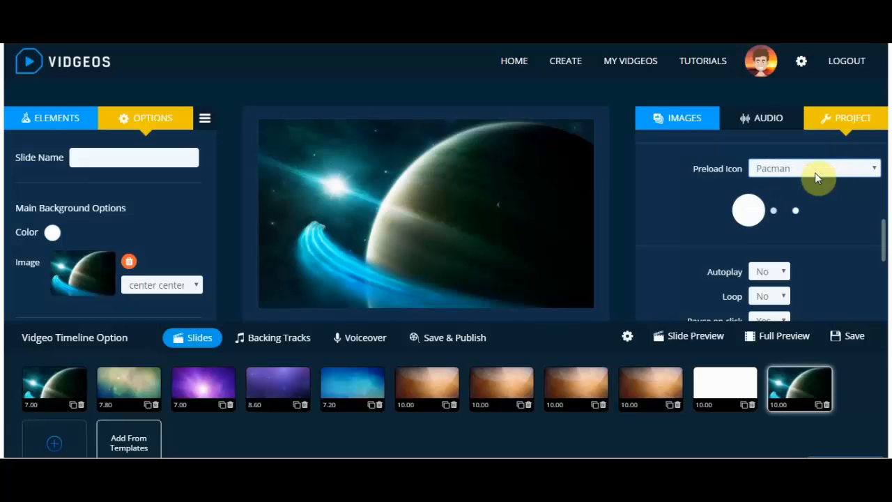
- Review the project's playback, logo and translation settings, checking the options for the logo's position and visibility
{"action": "scroll", "coordinate": [678, 205], "scroll_direction": "down", "scroll_amount": 1}
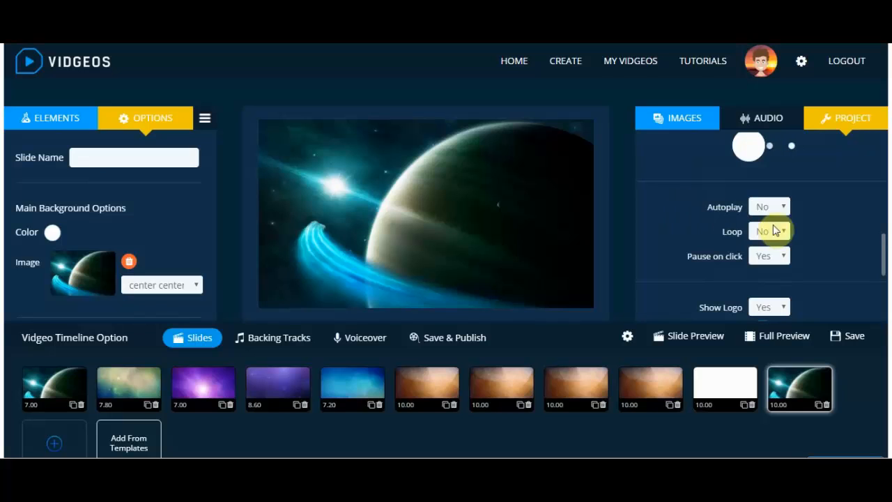
{"action": "scroll", "coordinate": [685, 236], "scroll_direction": "down", "scroll_amount": 1}
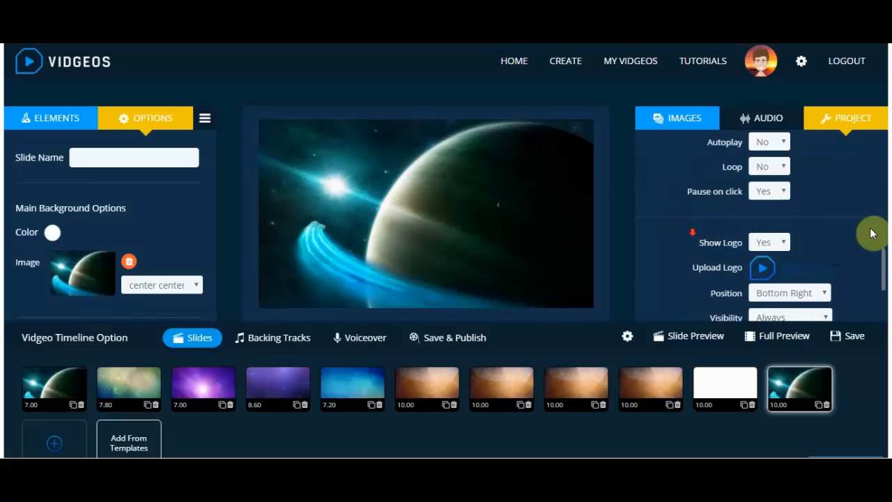
{"action": "scroll", "coordinate": [671, 229], "scroll_direction": "down", "scroll_amount": 1}
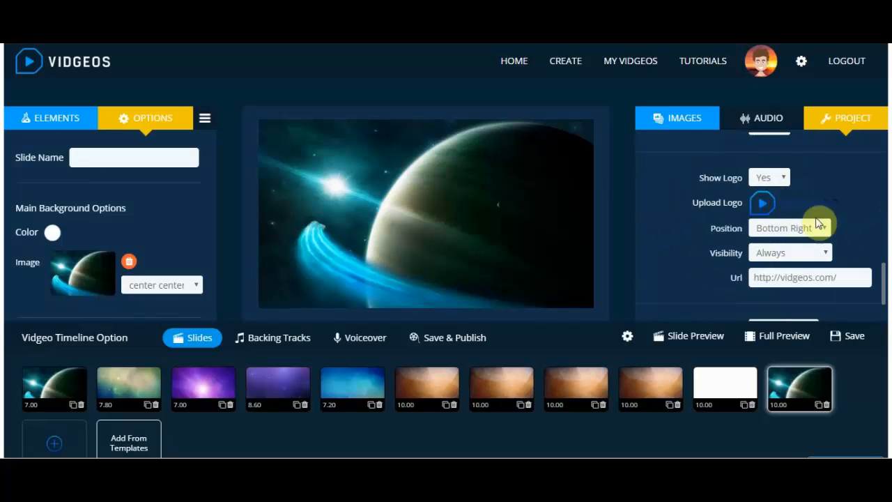
{"action": "scroll", "coordinate": [695, 222], "scroll_direction": "down", "scroll_amount": 1}
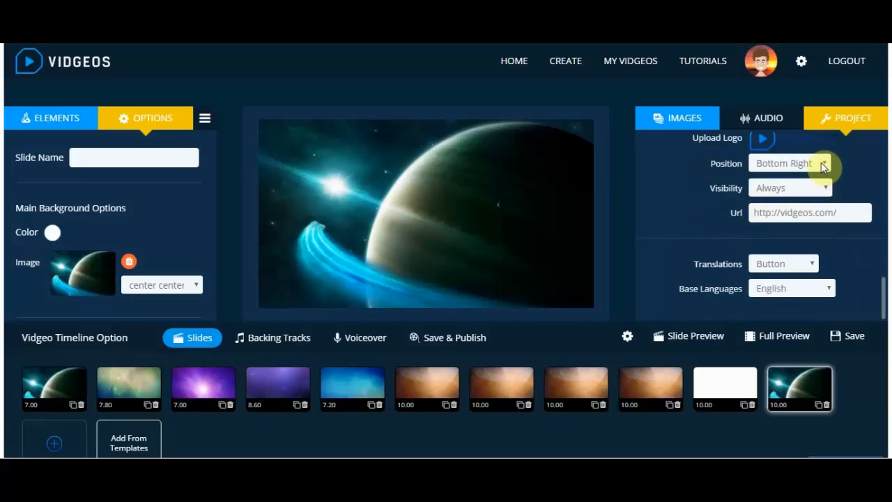
{"action": "left_click", "coordinate": [822, 165]}
{"action": "left_click", "coordinate": [820, 162]}
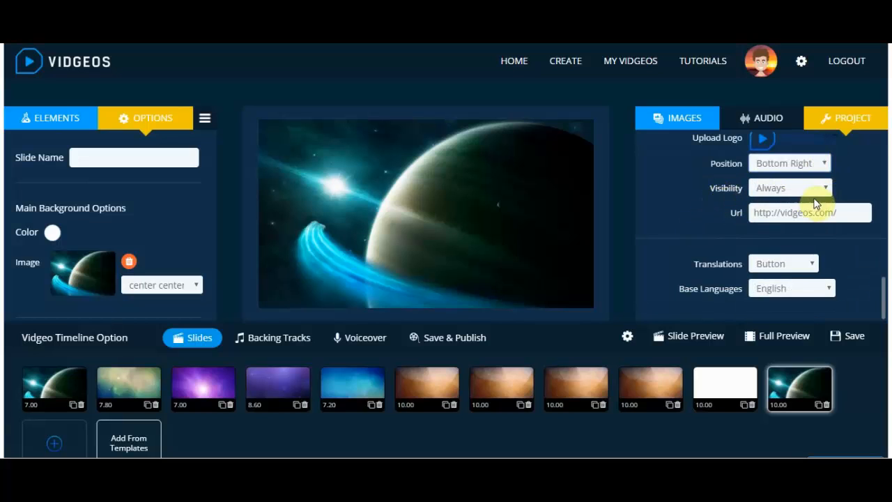
{"action": "left_click", "coordinate": [825, 189]}
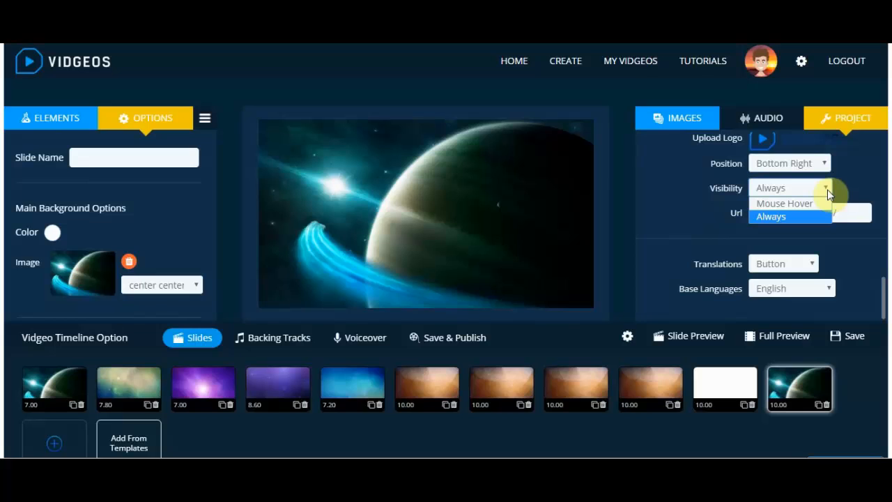
{"action": "left_click", "coordinate": [823, 188]}
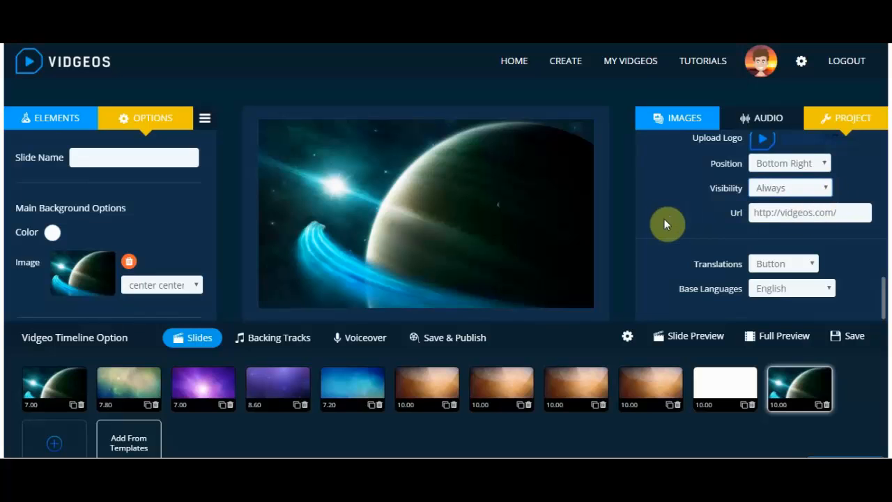
- Review the project's translation modes and the languages available for previewing, keeping Button translations and the base language
{"action": "scroll", "coordinate": [664, 216], "scroll_direction": "down", "scroll_amount": 1}
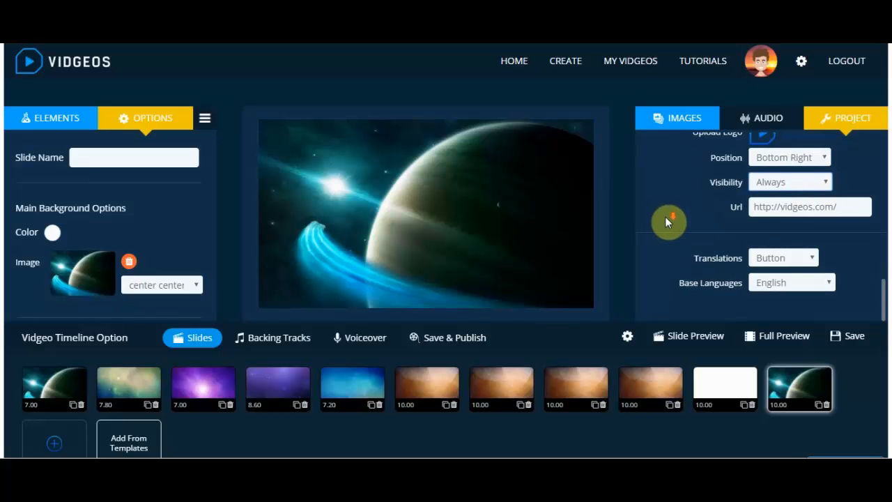
{"action": "left_click", "coordinate": [807, 261]}
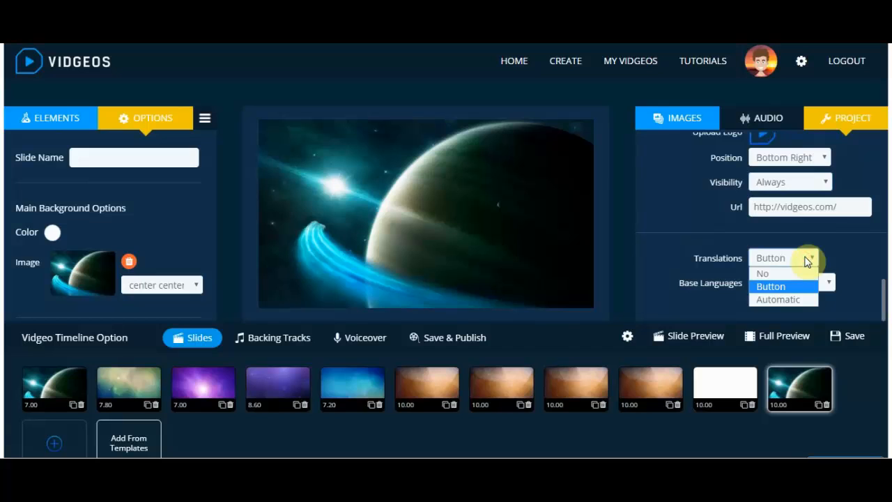
{"action": "left_click", "coordinate": [774, 285]}
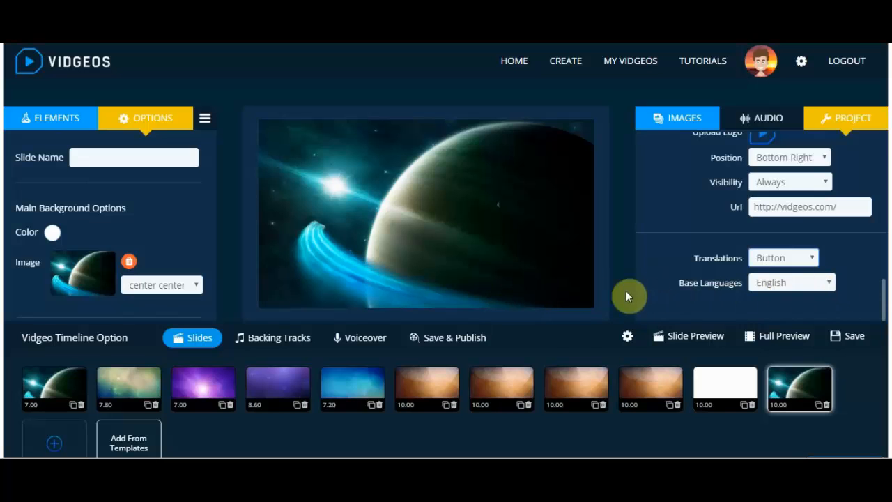
{"action": "left_click", "coordinate": [627, 338]}
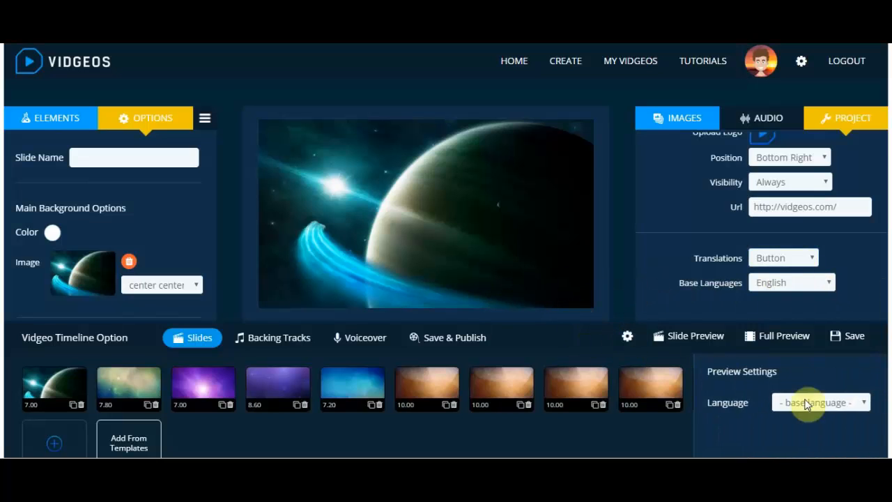
{"action": "left_click", "coordinate": [831, 402]}
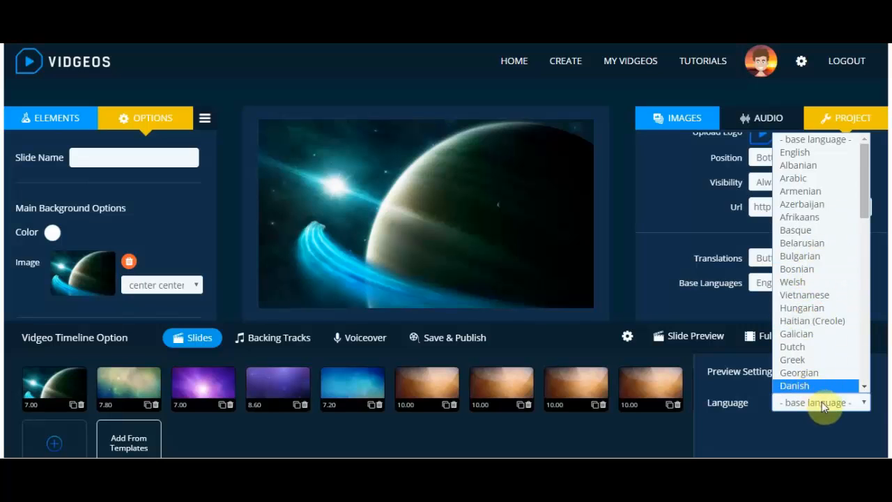
{"action": "left_click", "coordinate": [863, 404]}
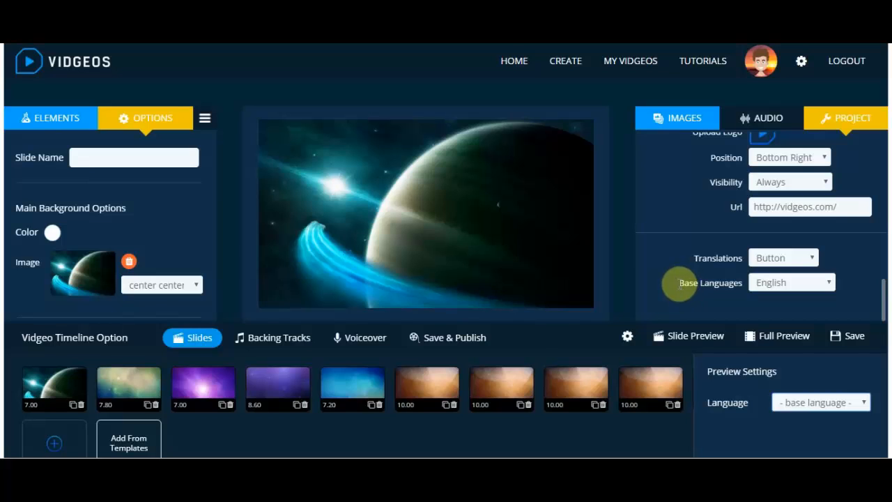
- Browse the Typography Material Design template and preview its "Simple is more" and "Mix and match" slides
{"action": "left_click", "coordinate": [140, 443]}
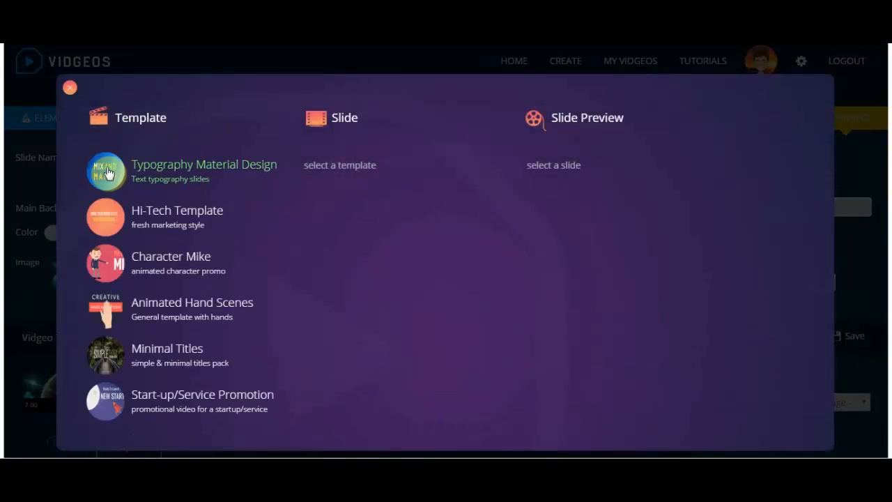
{"action": "left_click", "coordinate": [149, 170]}
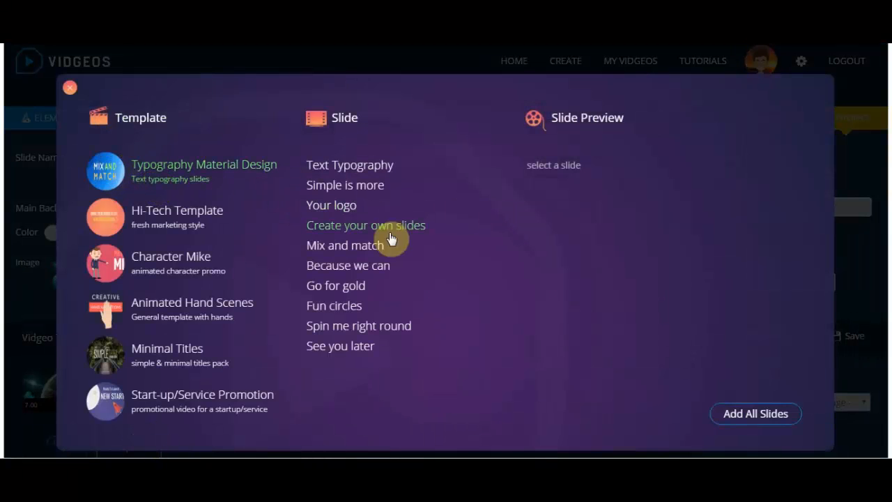
{"action": "left_click", "coordinate": [354, 188]}
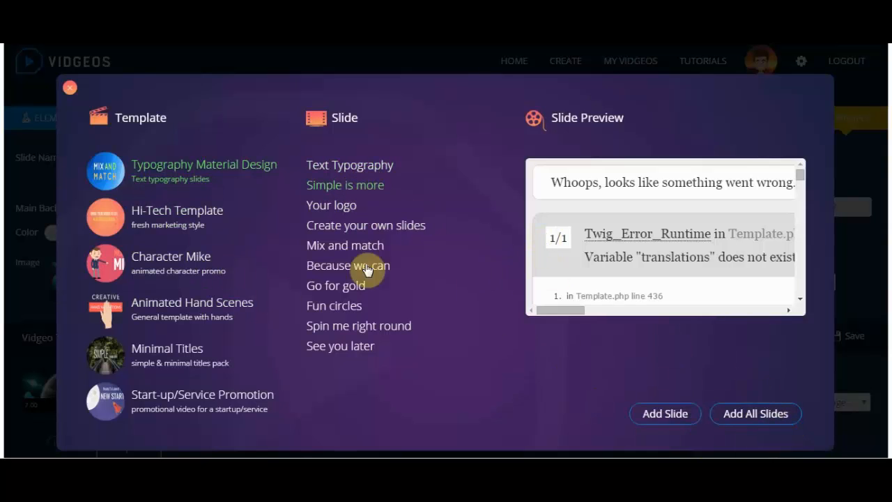
{"action": "left_click", "coordinate": [327, 247]}
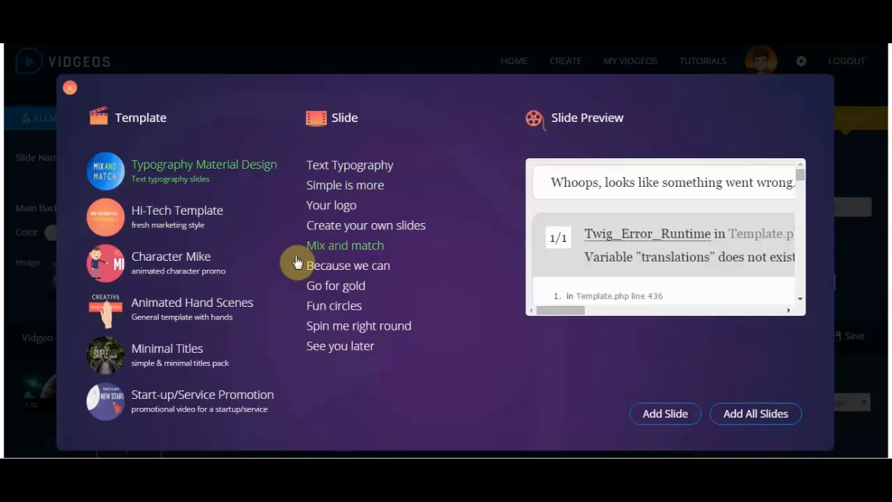
- Preview the Introduction, Entreprenur Mike and A Problem slides of the Character Mike template, and leave the template library
{"action": "left_click", "coordinate": [169, 259]}
{"action": "left_click", "coordinate": [340, 168]}
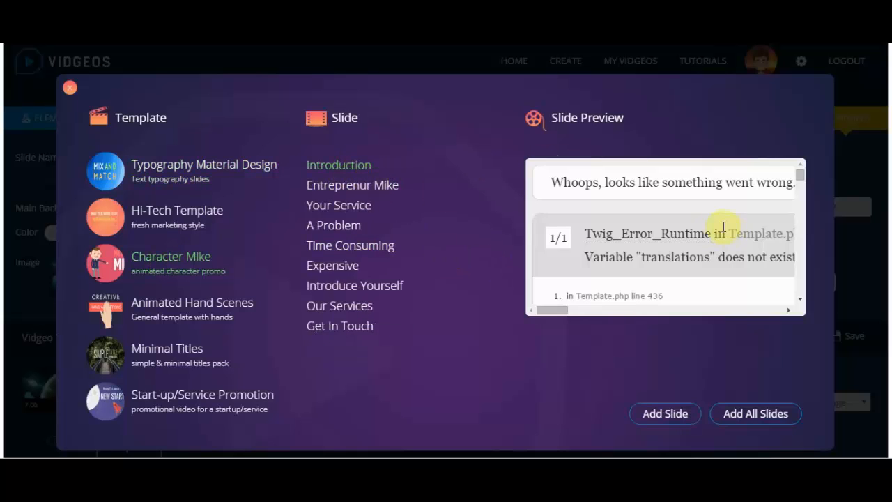
{"action": "left_click", "coordinate": [352, 185]}
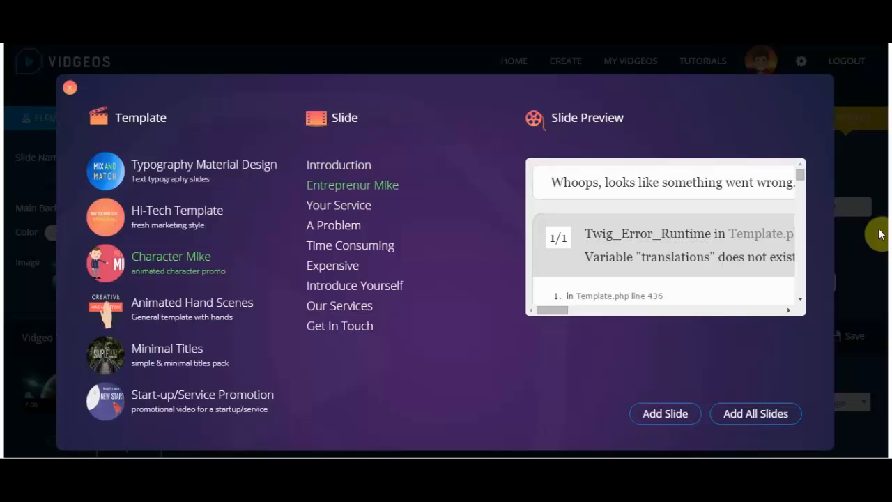
{"action": "left_click", "coordinate": [321, 227]}
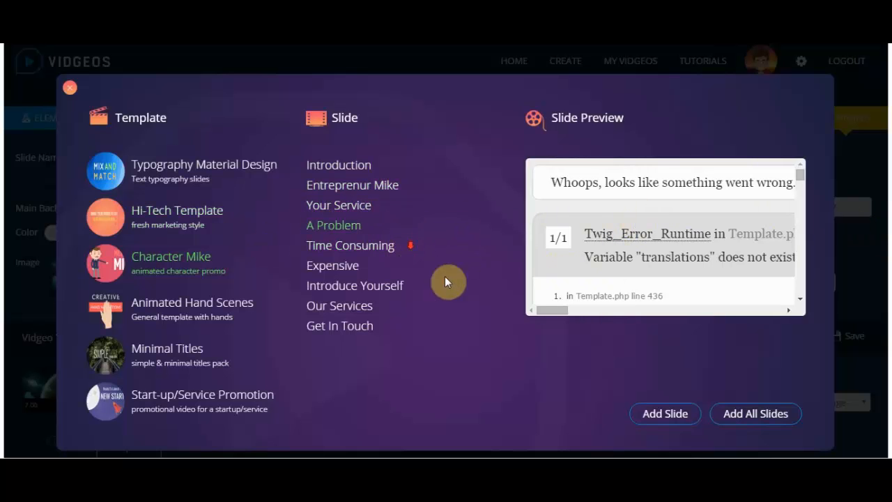
{"action": "left_click", "coordinate": [70, 93]}
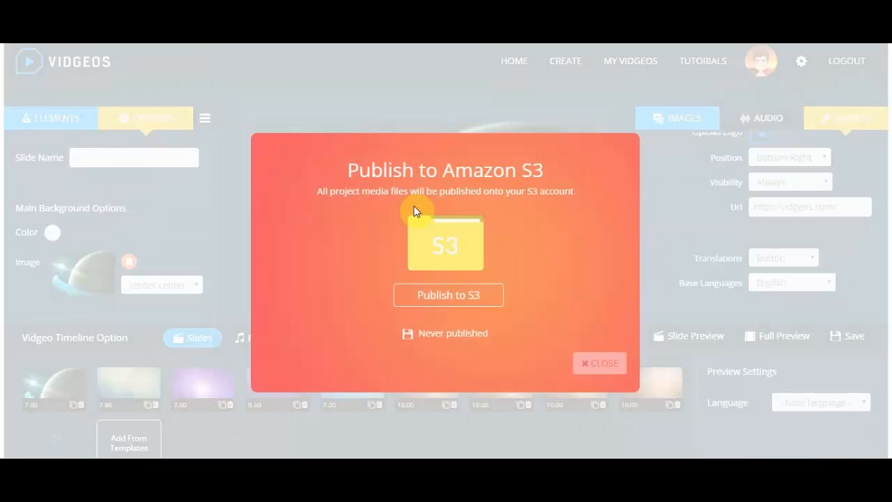
- Publish the project to Amazon S3 and select its embed code with the Centered and Responsive options enabled
{"action": "left_click", "coordinate": [448, 295]}
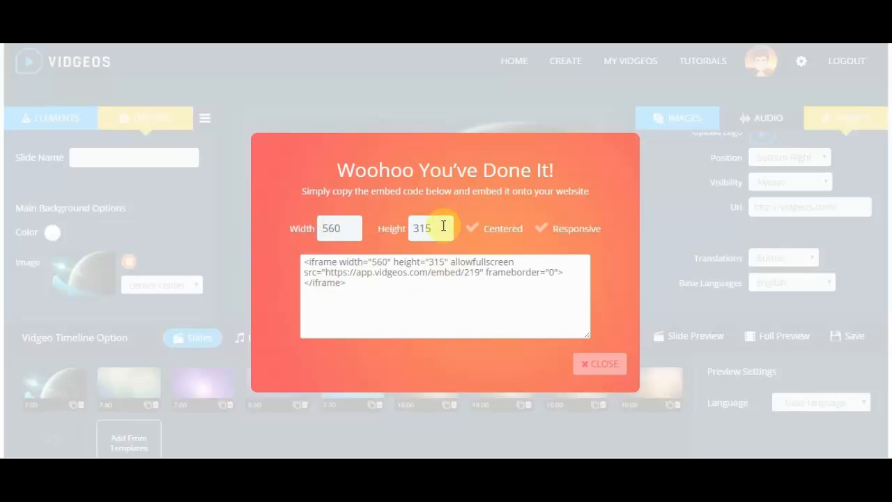
{"action": "left_click", "coordinate": [497, 234]}
{"action": "left_click", "coordinate": [569, 235]}
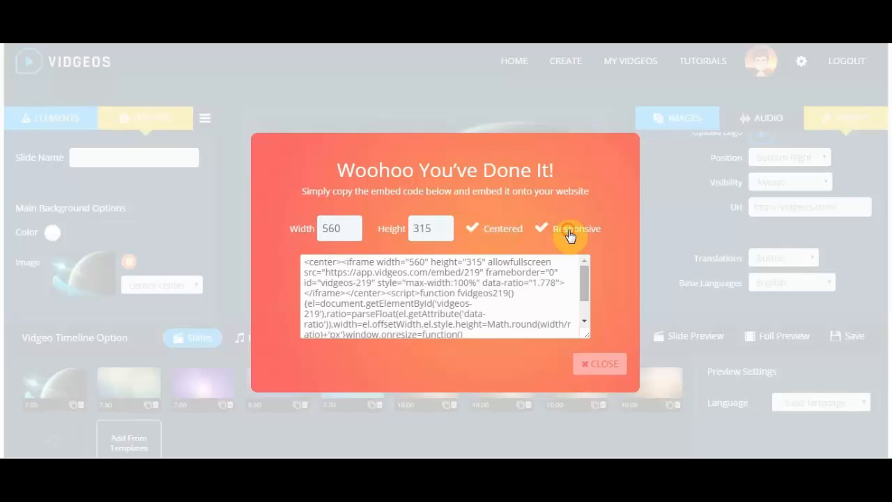
{"action": "left_click", "coordinate": [404, 294]}
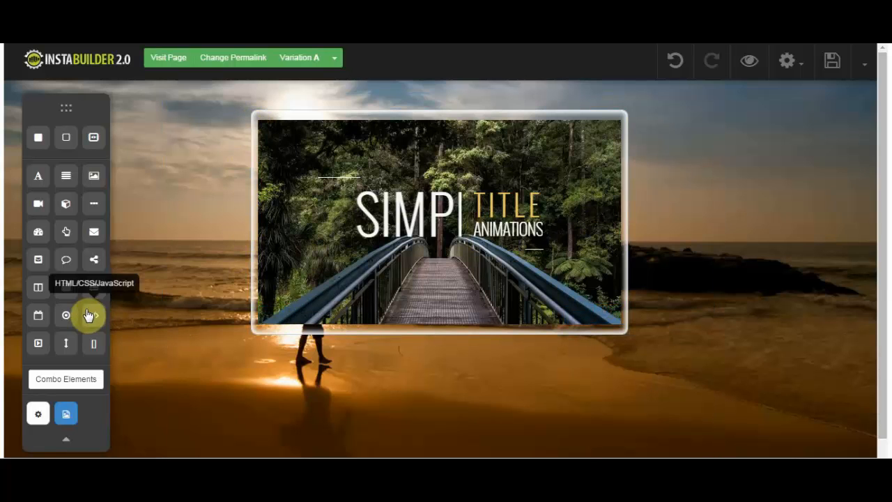
- View the HTML/CSS/JavaScript code settings of the embedded video element on the InstaBuilder 2.0 page
{"action": "left_click", "coordinate": [252, 167]}
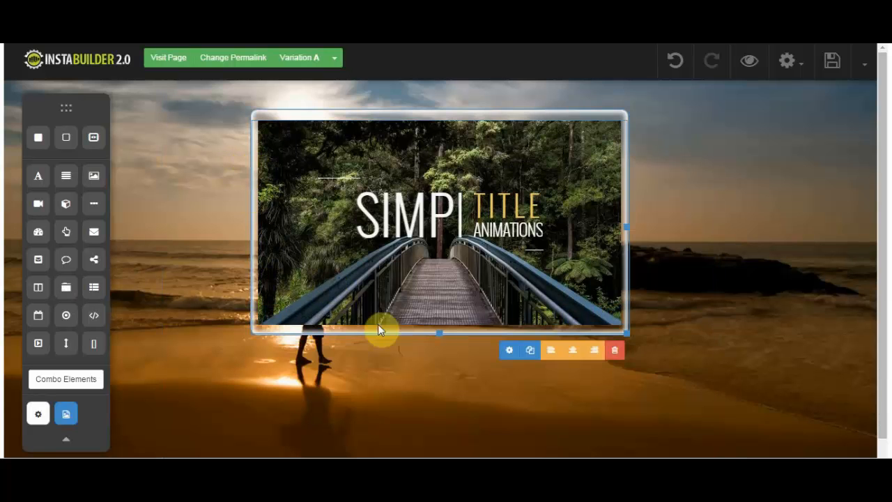
{"action": "left_click", "coordinate": [509, 355]}
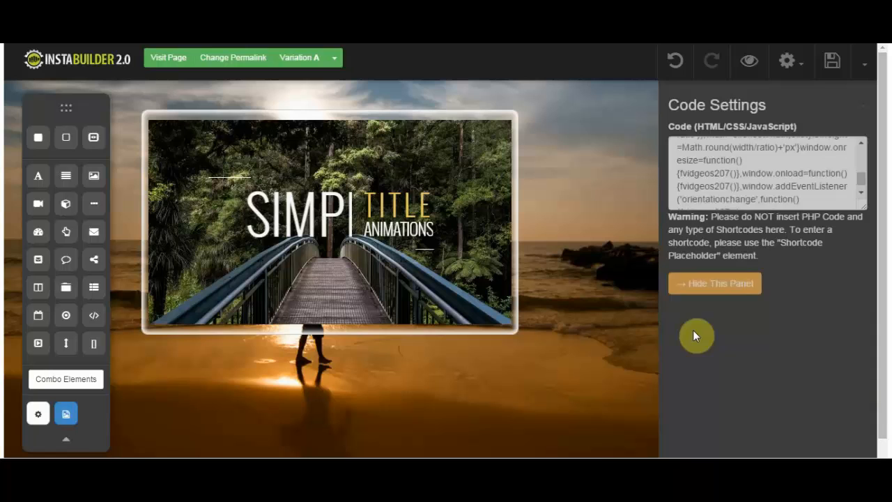
{"action": "left_click", "coordinate": [716, 284]}
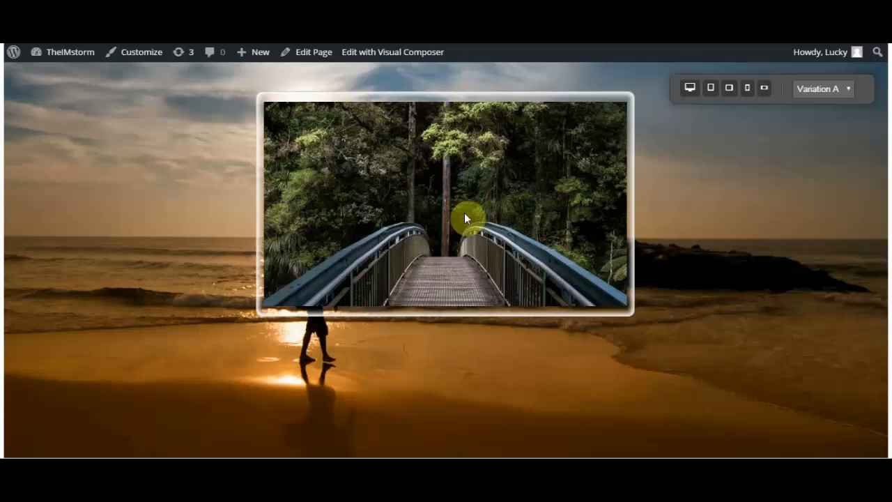
- Play the embedded video on the published WordPress page and pause it with its player controls
{"action": "mouse_move", "coordinate": [526, 259]}
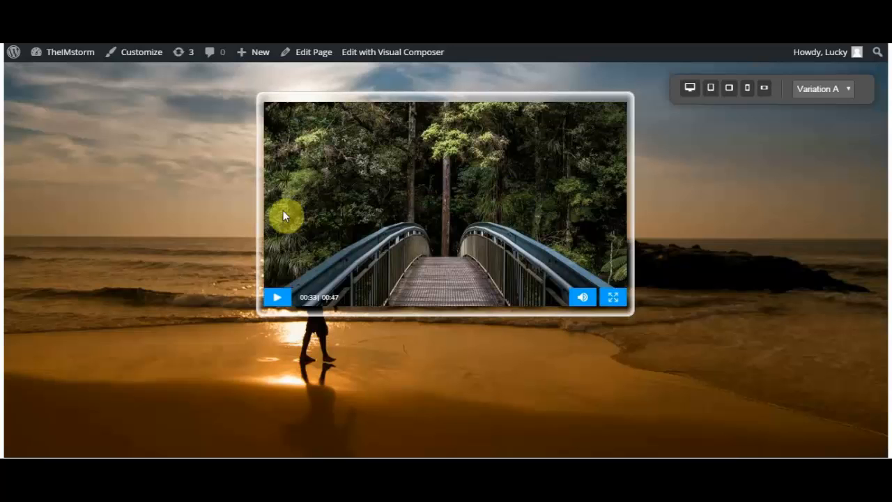
{"action": "left_click", "coordinate": [277, 299]}
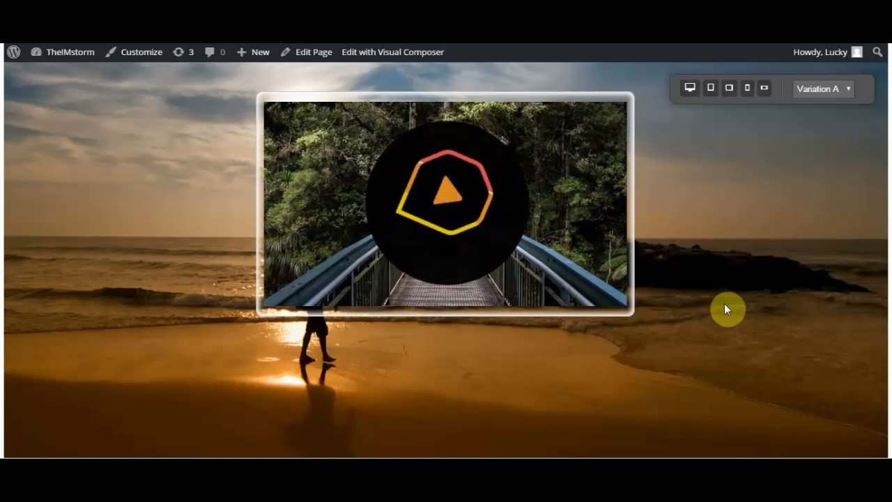
{"action": "mouse_move", "coordinate": [497, 247]}
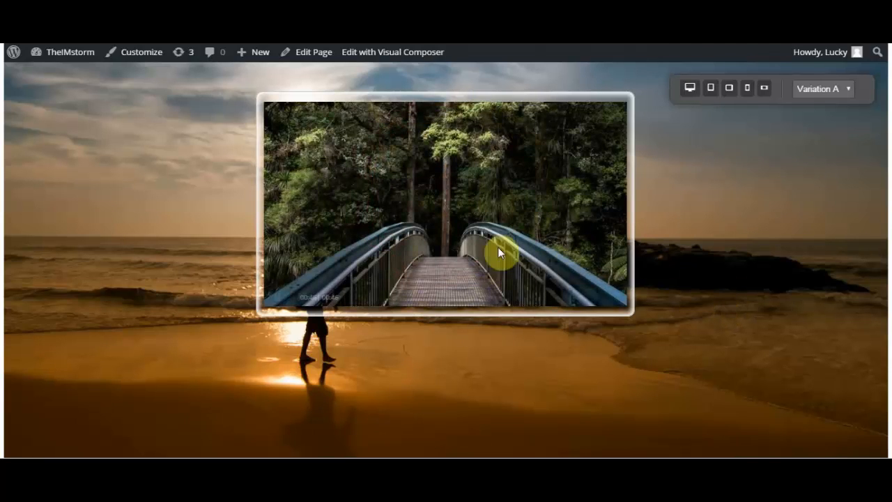
{"action": "left_click", "coordinate": [281, 297]}
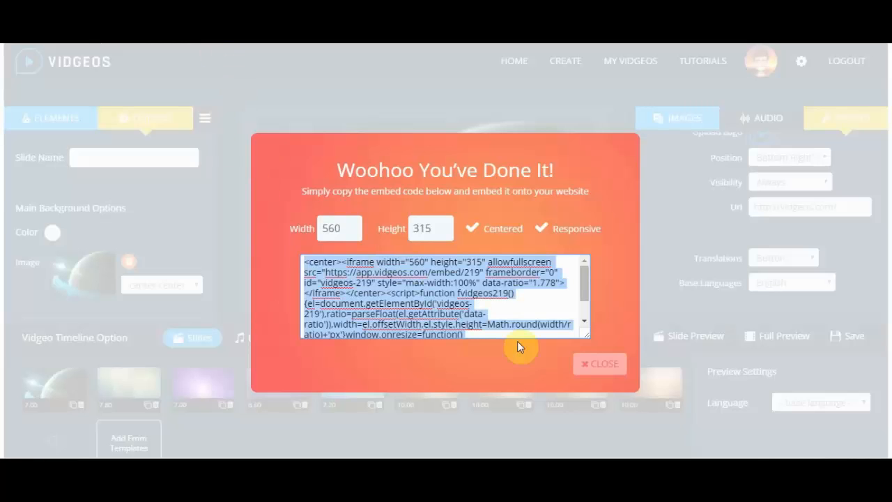
- Close the Vidgeos embed code dialog and return to the project's player icon and color settings
{"action": "left_click", "coordinate": [591, 366]}
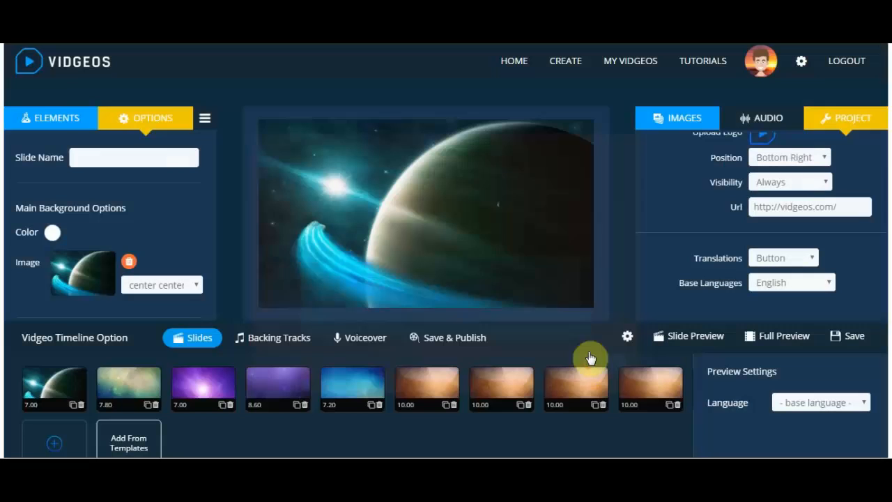
{"action": "scroll", "coordinate": [680, 255], "scroll_direction": "up", "scroll_amount": 10}
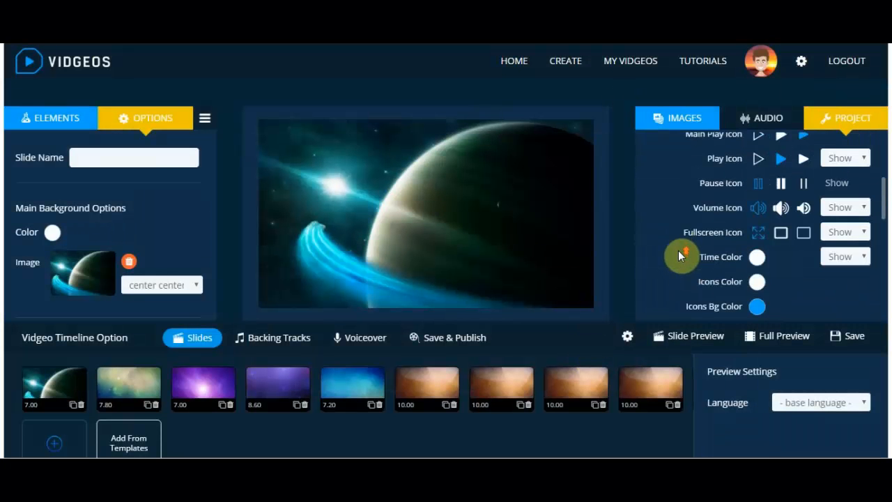